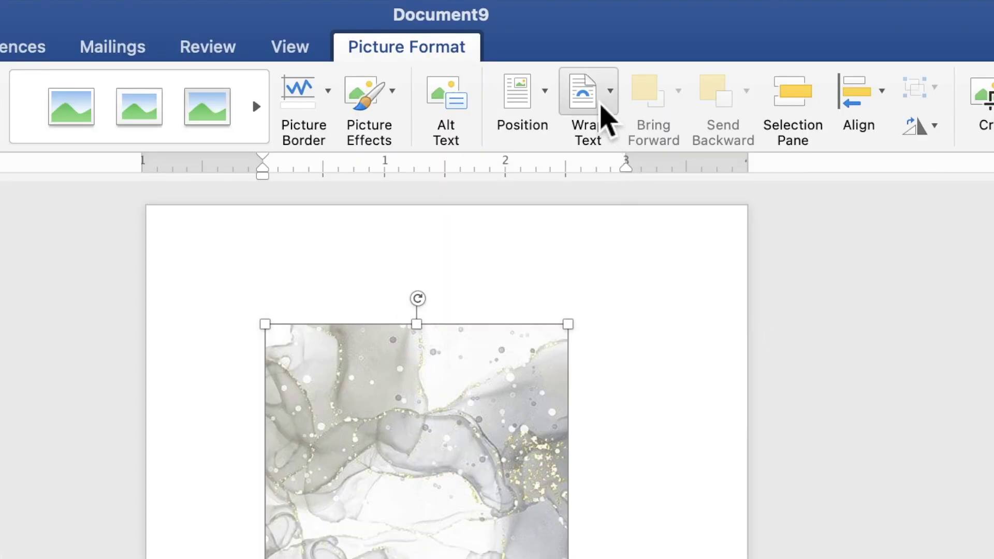
- Place the marble picture behind the text and align it to the page's top-left corner
left_click(581, 40)
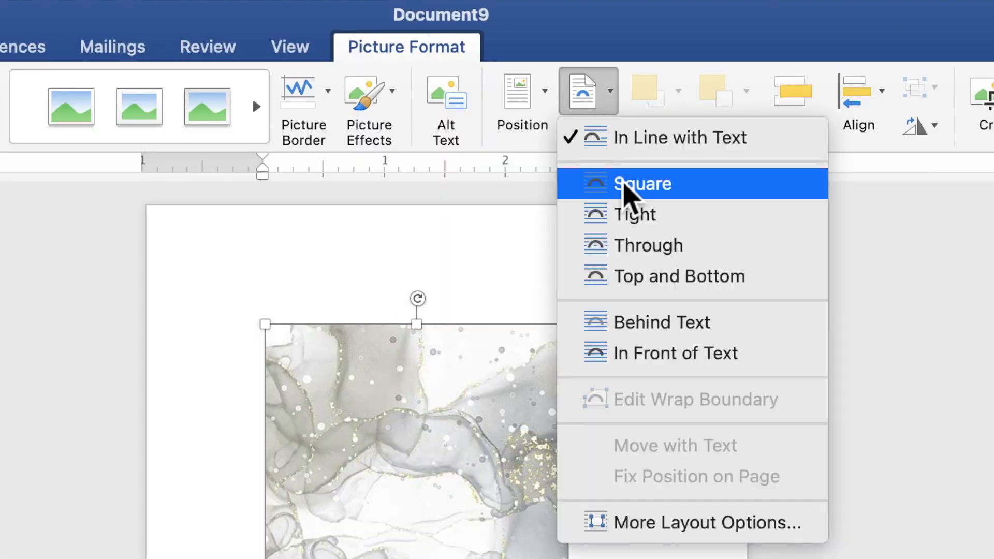
left_click(656, 327)
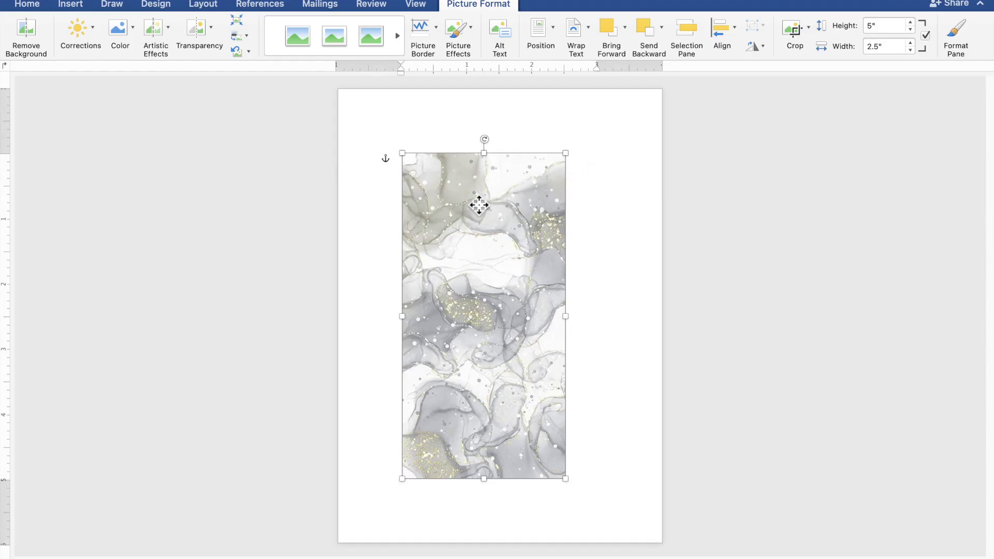
left_click_drag(409, 424, 386, 400)
left_click_drag(467, 194, 418, 143)
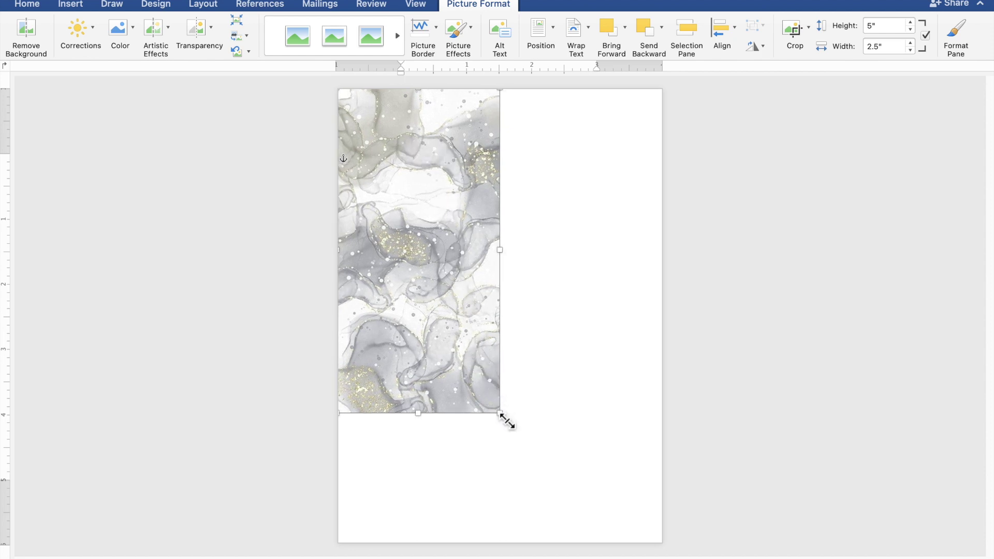
- Stretch the marble picture to 7.04" by 5.03" so it covers the whole page
left_click_drag(501, 415, 567, 486)
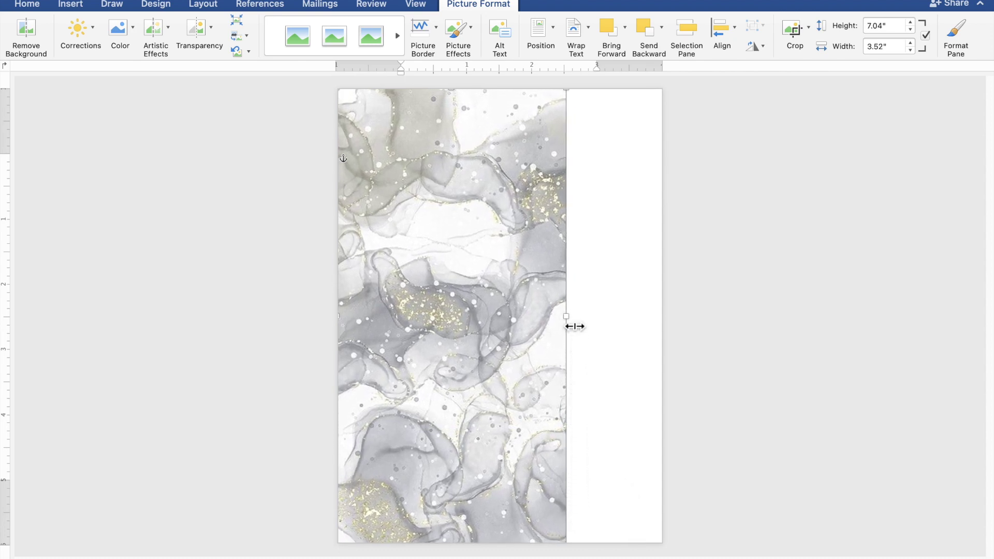
left_click_drag(578, 326, 673, 337)
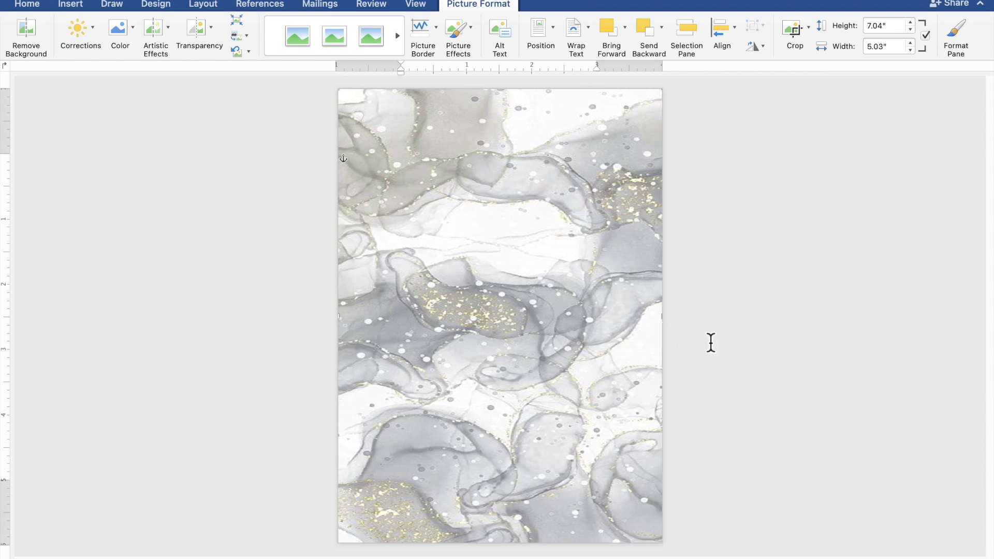
left_click(810, 361)
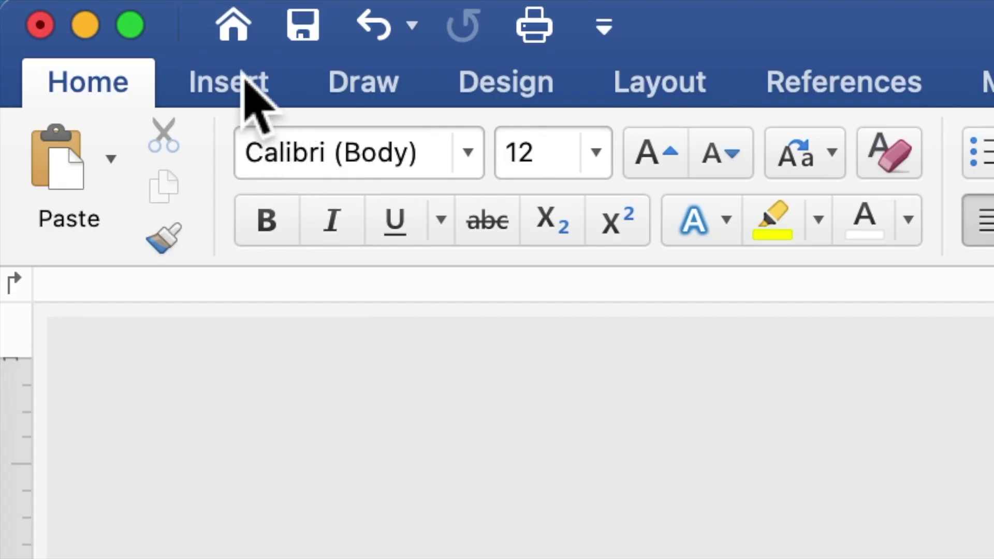
- Draw a rectangle about 5.57" high by 3.64" wide over the centre of the page
left_click(243, 75)
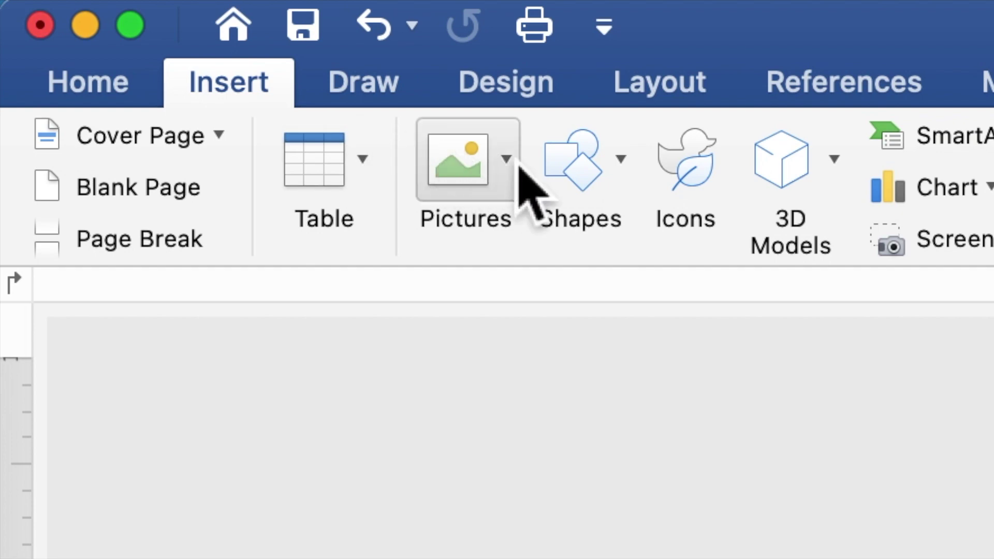
left_click(580, 179)
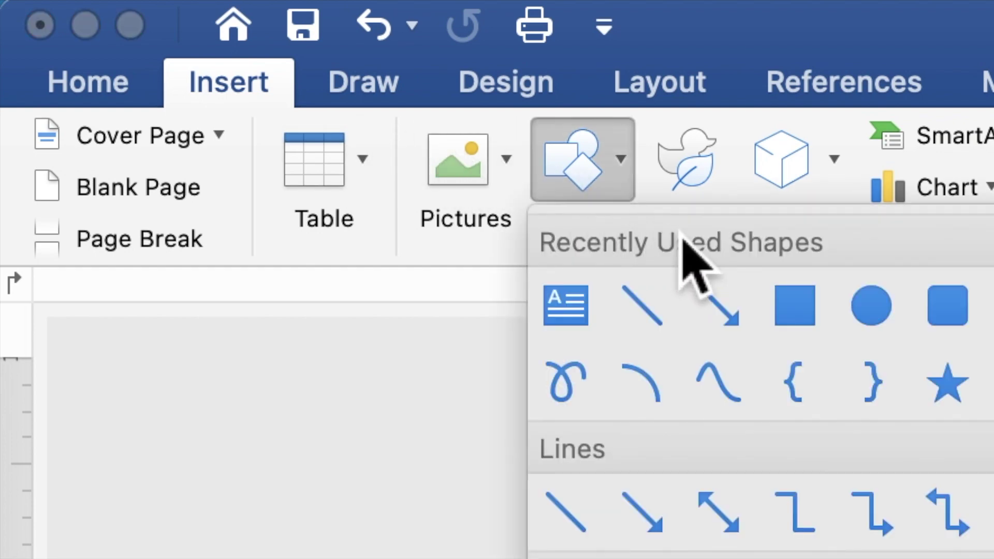
left_click(807, 320)
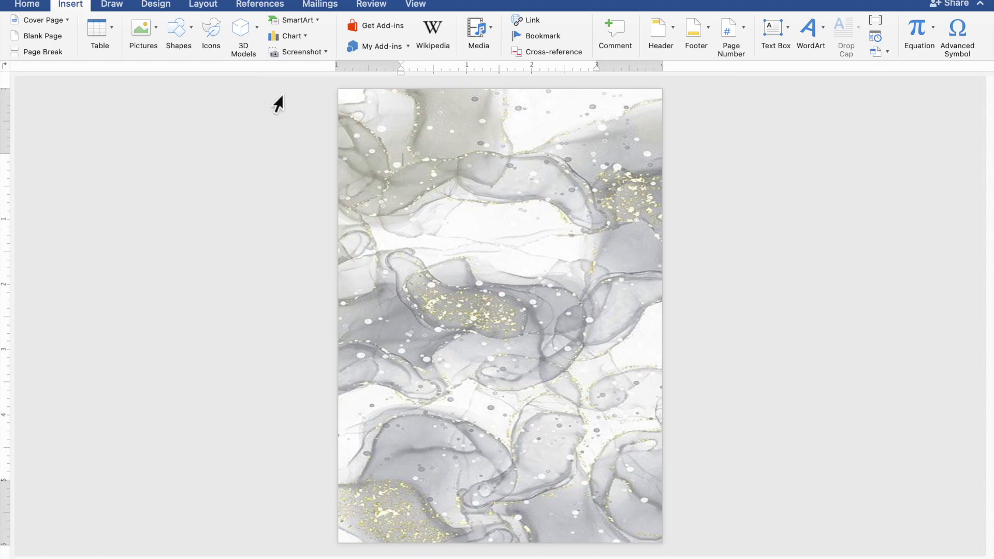
mouse_move(394, 150)
left_mouse_down()
mouse_move(513, 426)
mouse_move(615, 516)
mouse_move(631, 511)
left_mouse_up()
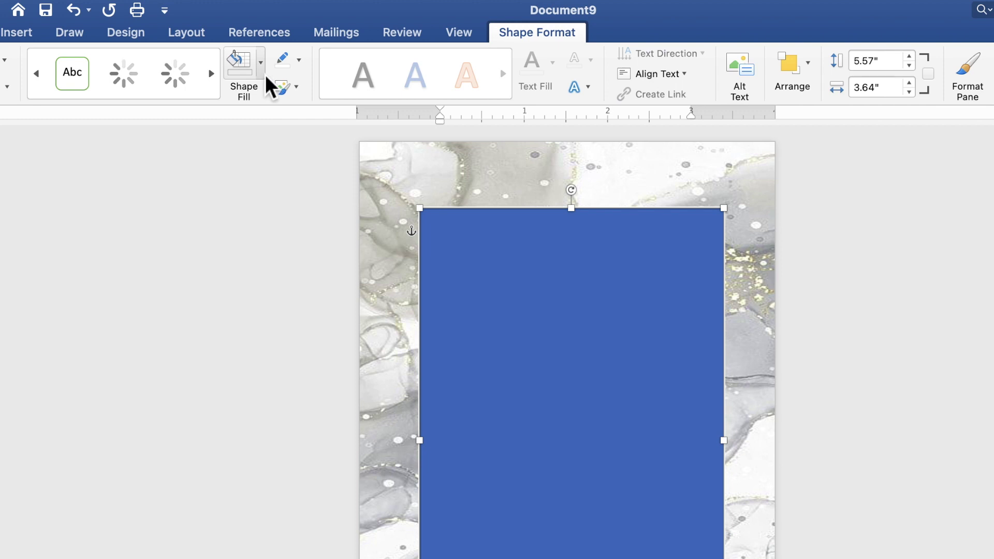
- Give the rectangle no fill and a white 3 pt outline
left_click(264, 73)
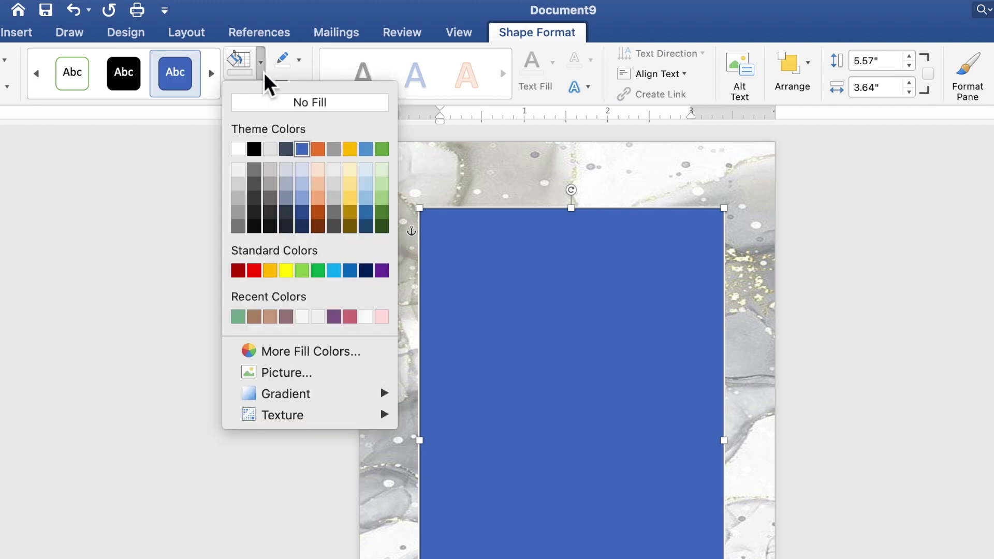
left_click(263, 104)
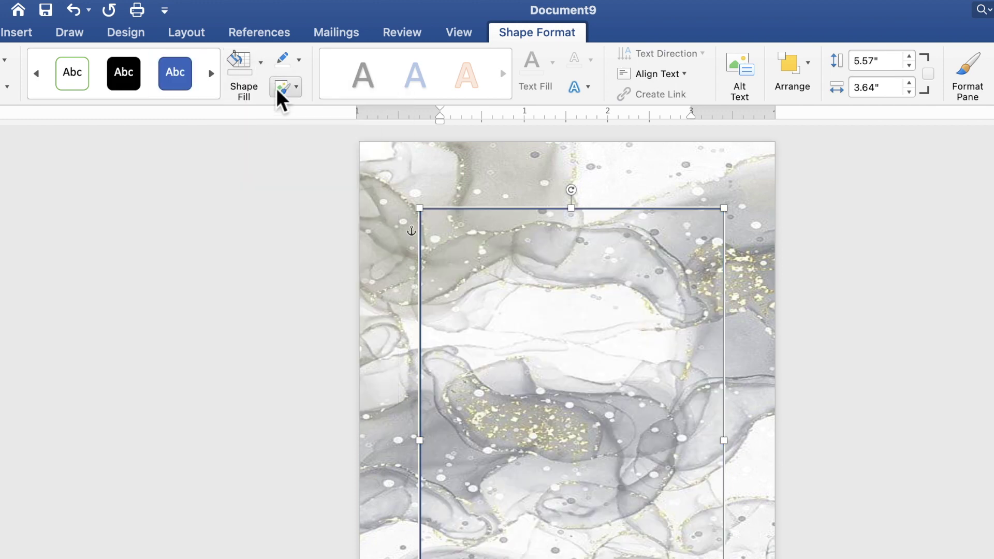
left_click(300, 63)
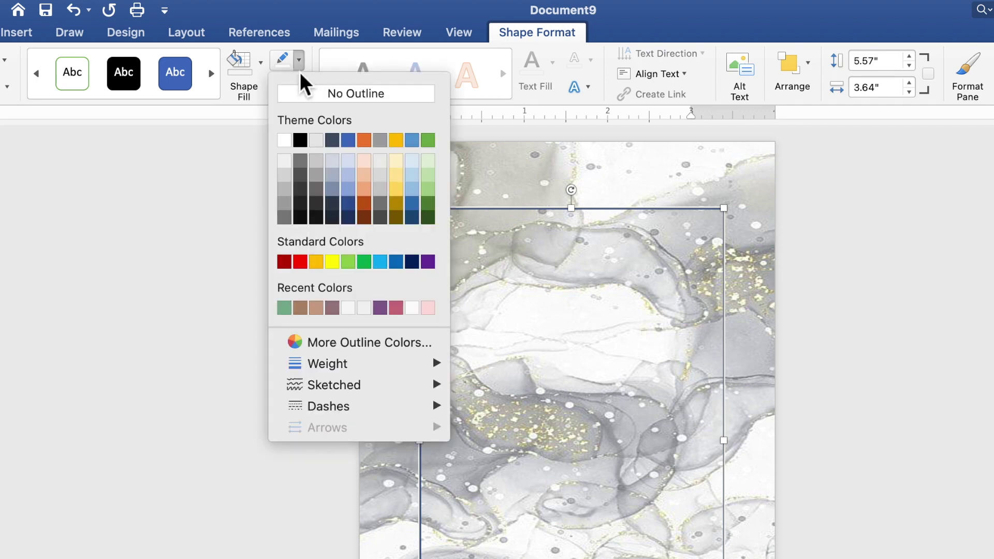
left_click(285, 146)
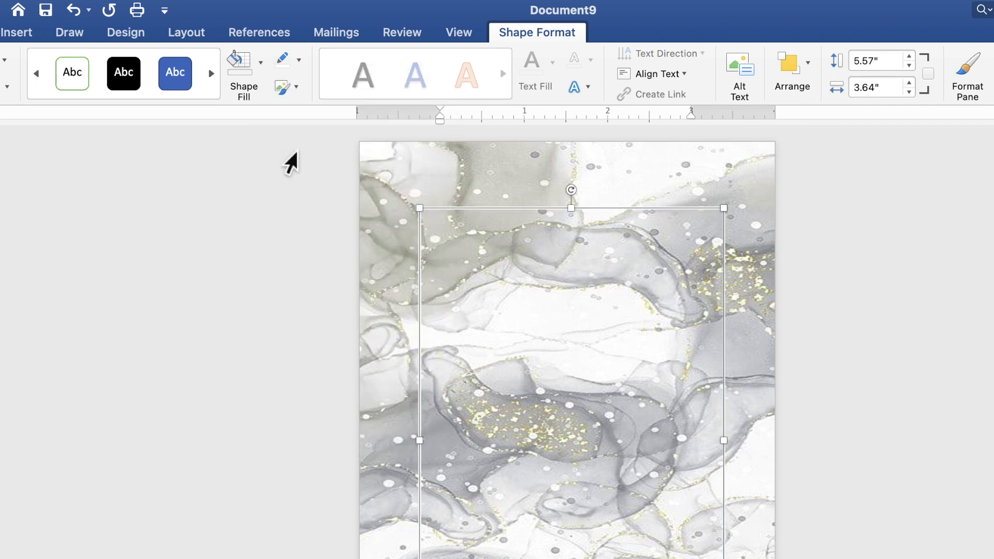
left_click(300, 63)
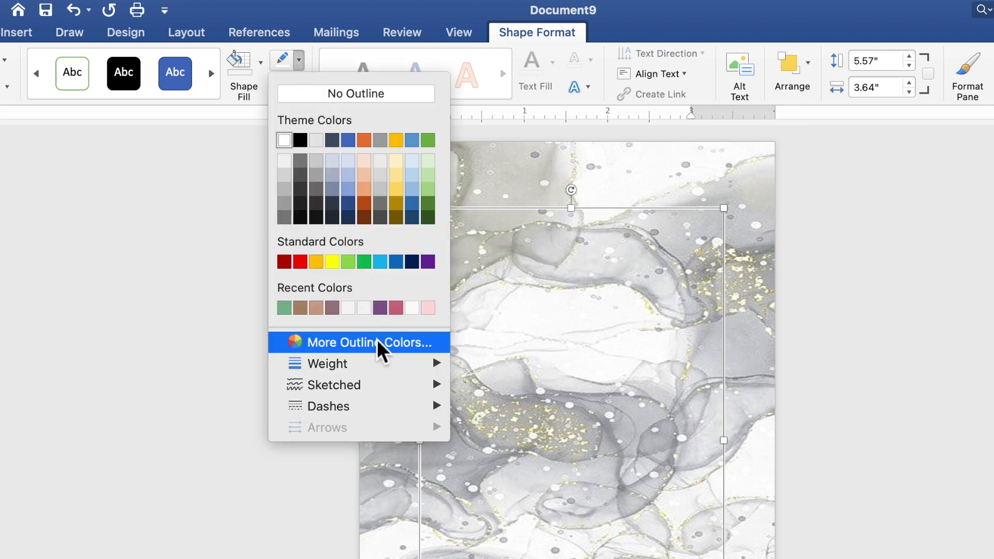
mouse_move(384, 369)
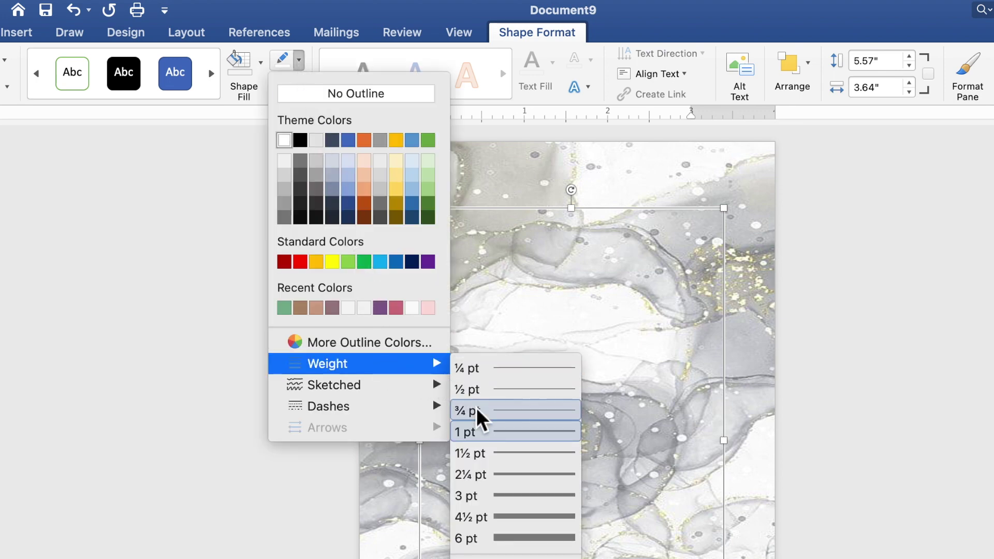
left_click(504, 496)
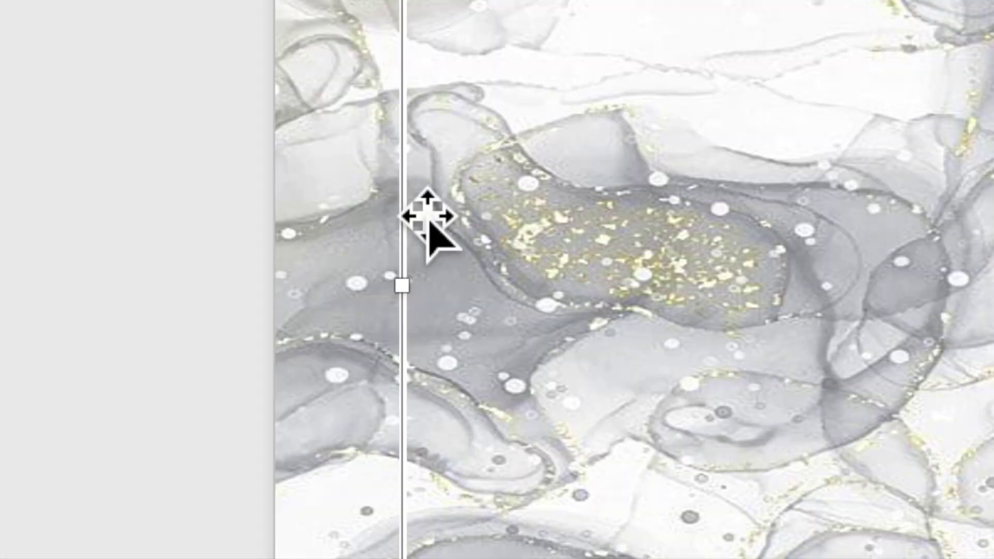
- Copy and paste the frame rectangle, then fill the duplicate with solid white
right_click(413, 205)
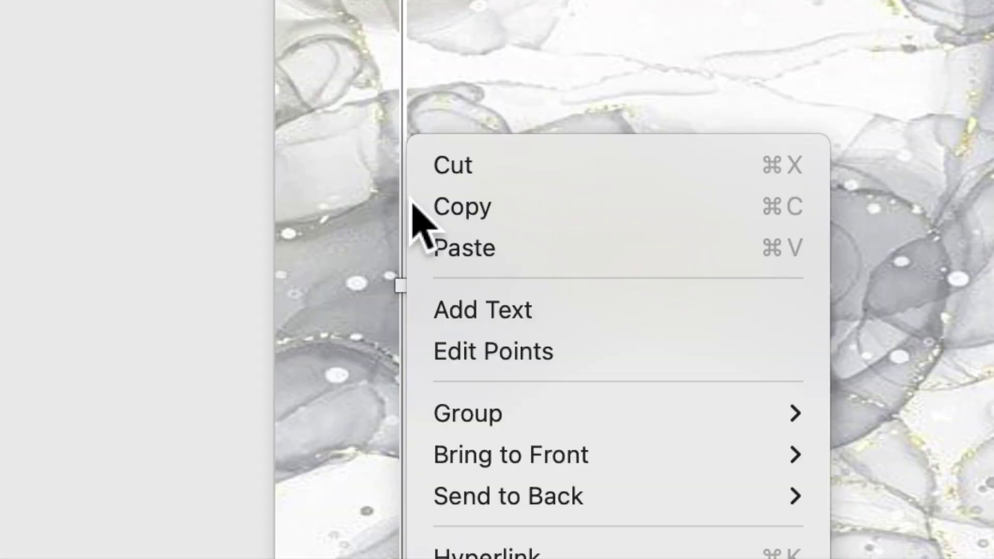
left_click(437, 206)
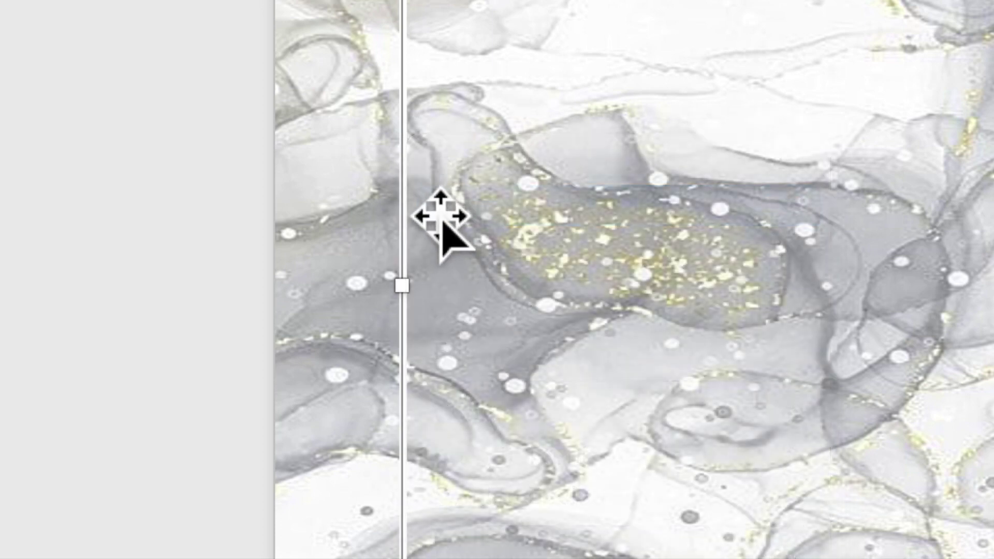
right_click(416, 215)
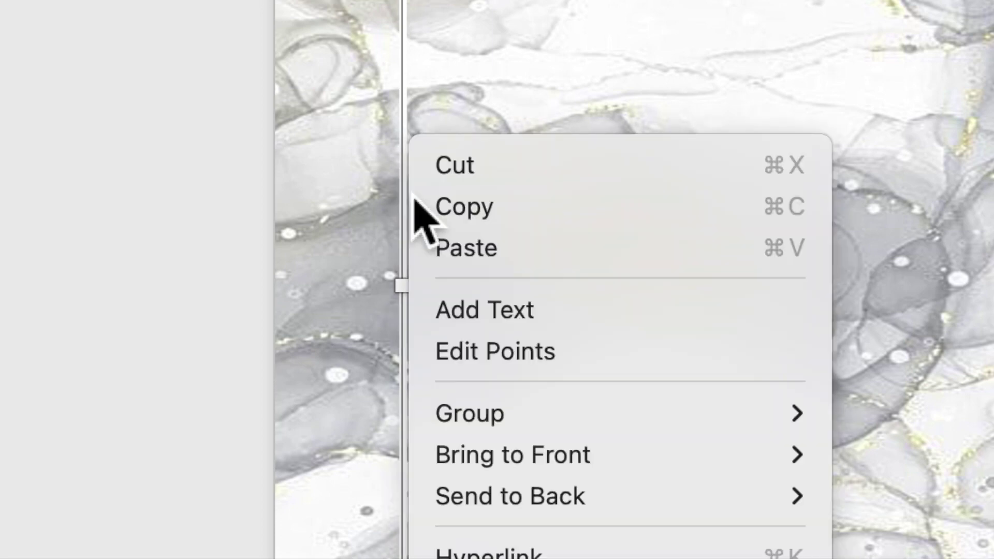
left_click(449, 254)
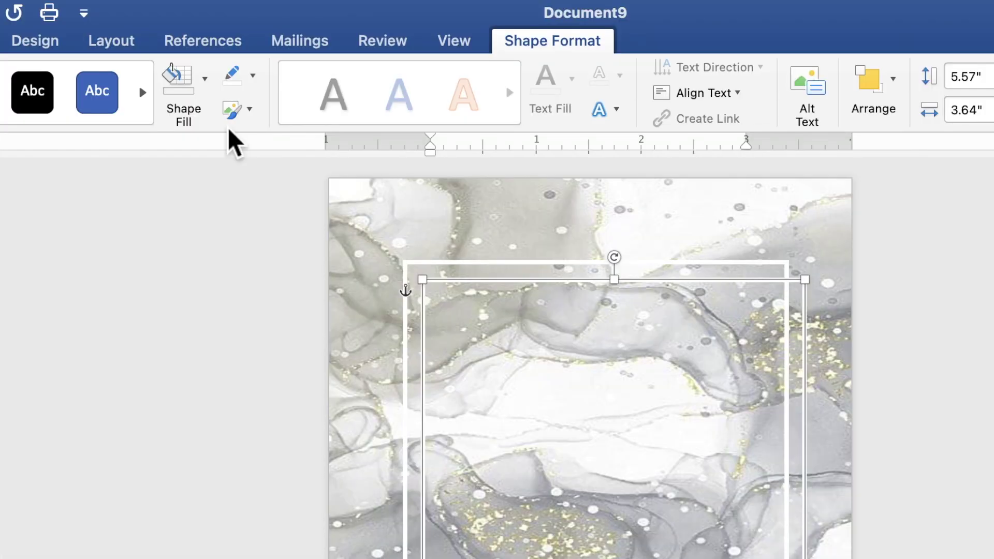
left_click(205, 83)
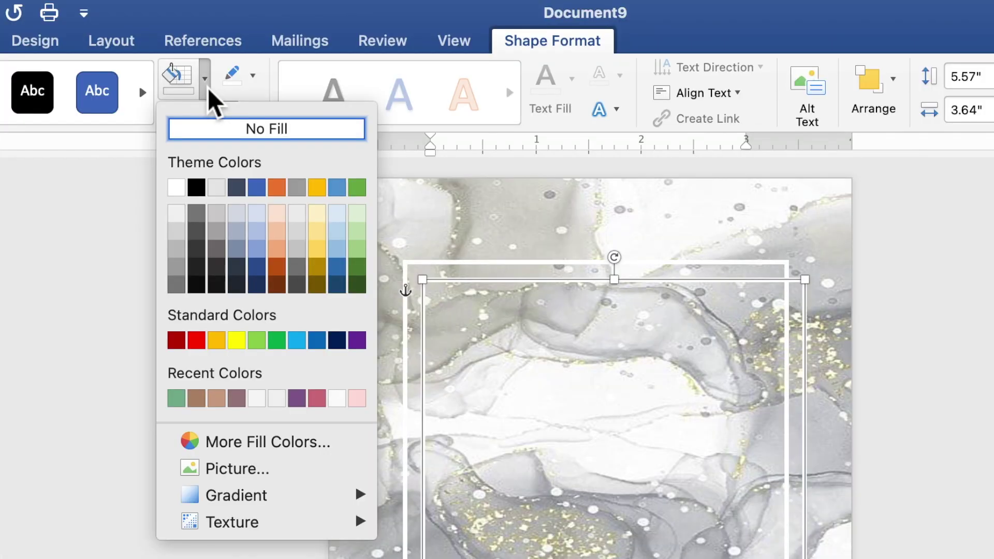
left_click(179, 189)
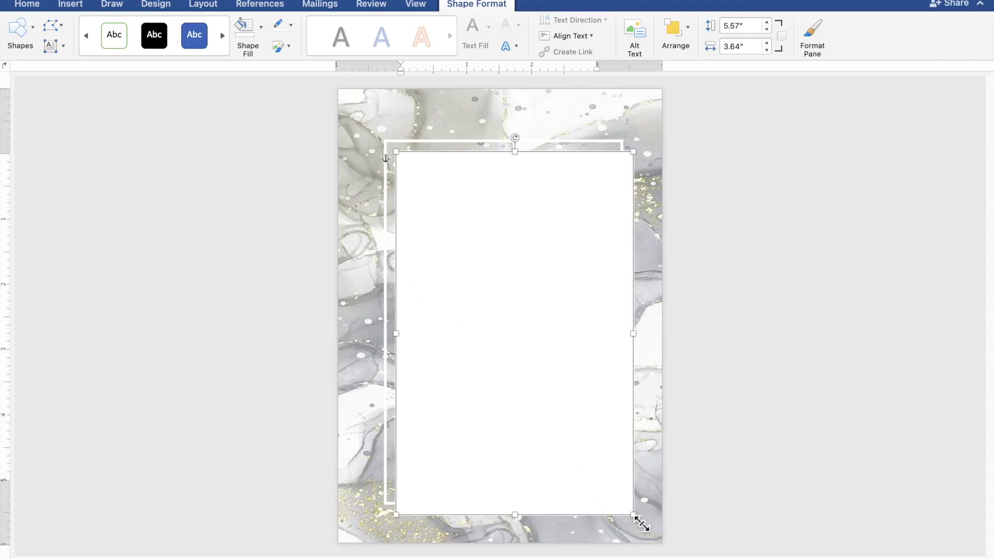
- Shrink the white panel inside the frame, then paste a copy nudged left to 0.91" left, 1.15" top
left_click_drag(629, 511, 617, 502)
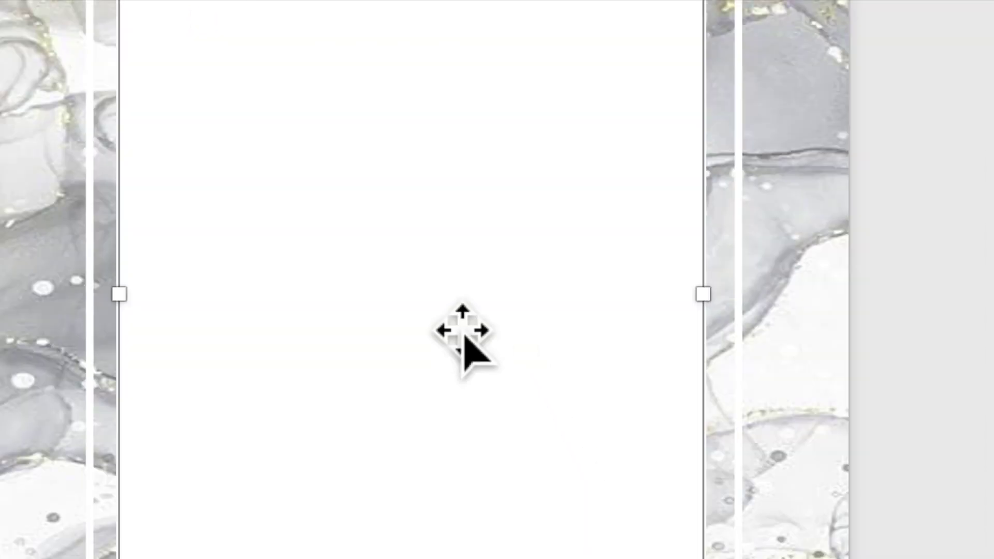
right_click(447, 332)
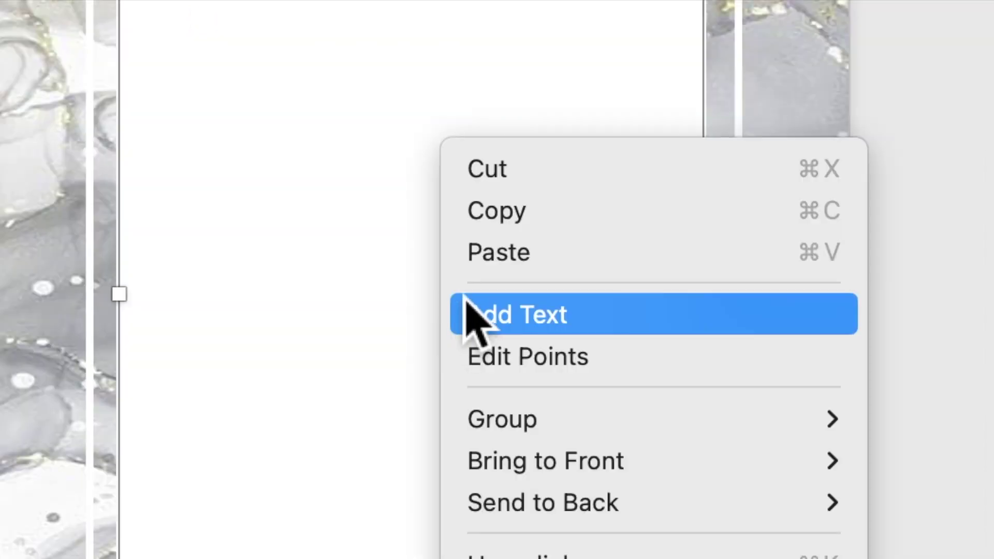
left_click(498, 218)
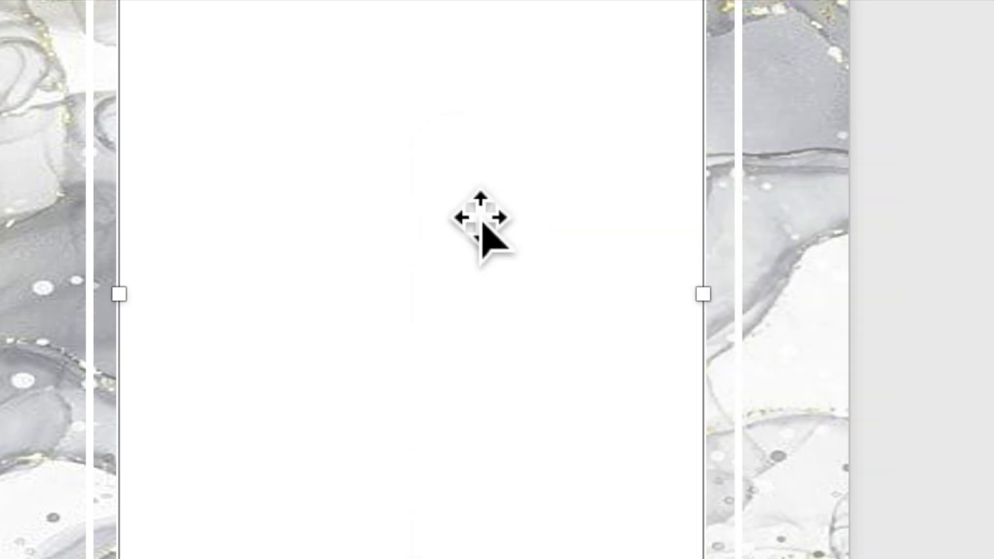
right_click(466, 207)
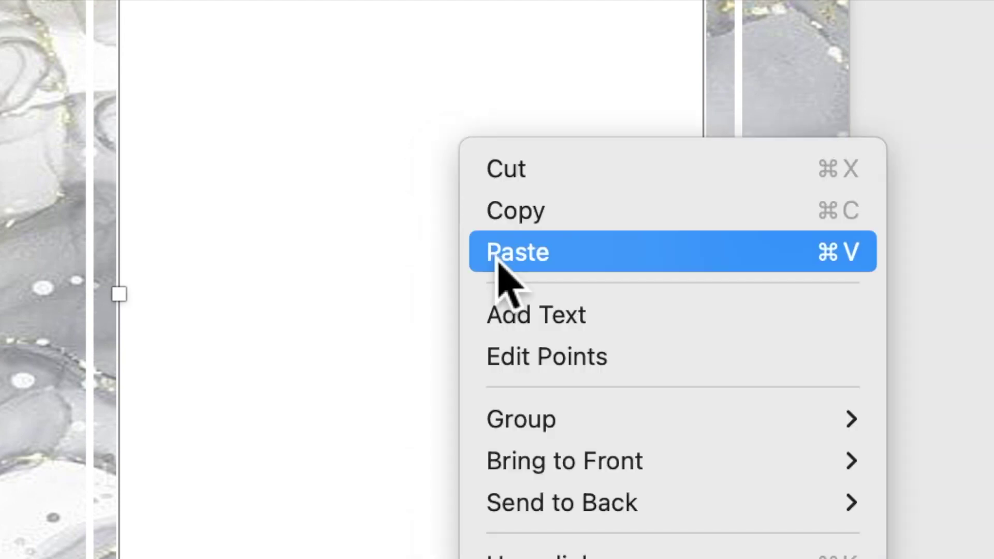
left_click(498, 259)
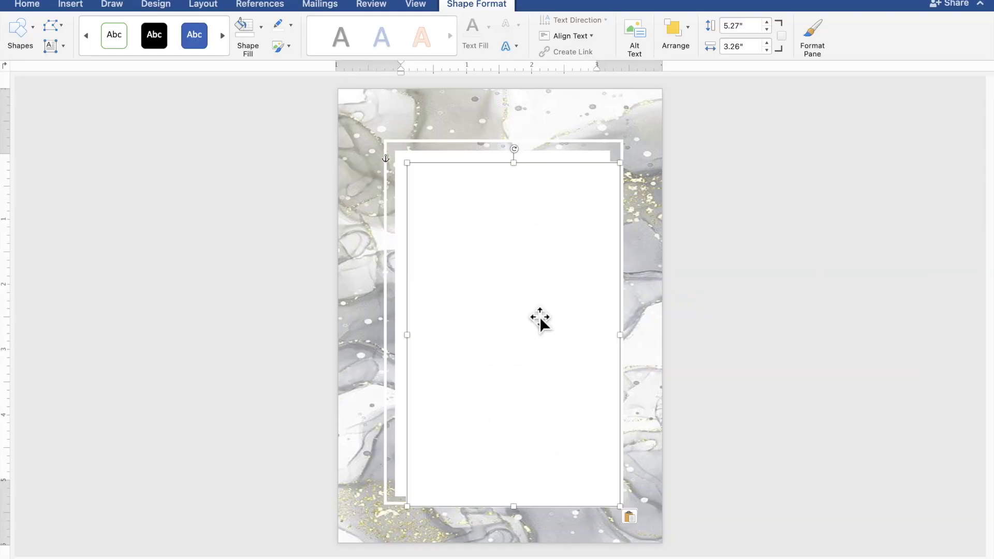
left_click_drag(540, 318, 528, 319)
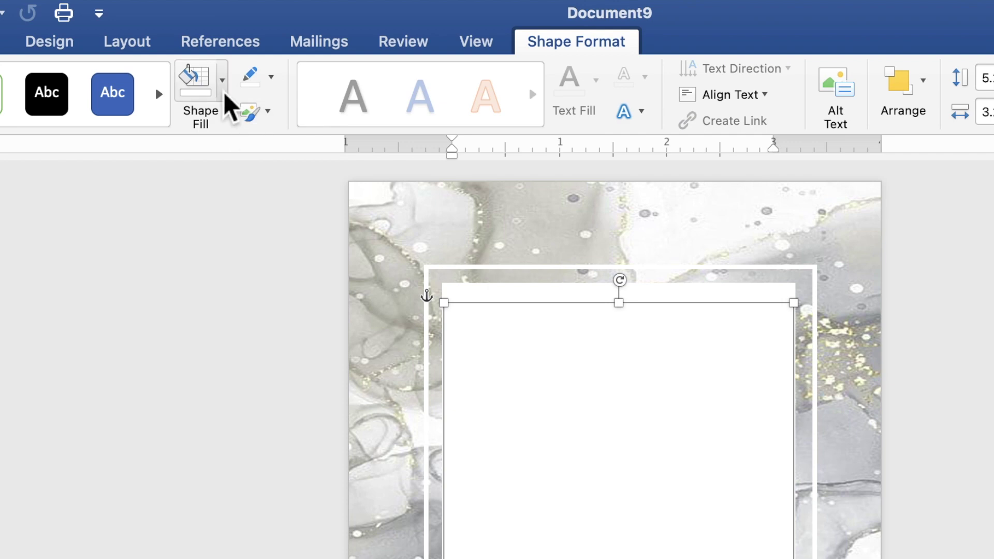
- Remove the top panel's fill and widen it to about 4.53 inches
left_click(262, 39)
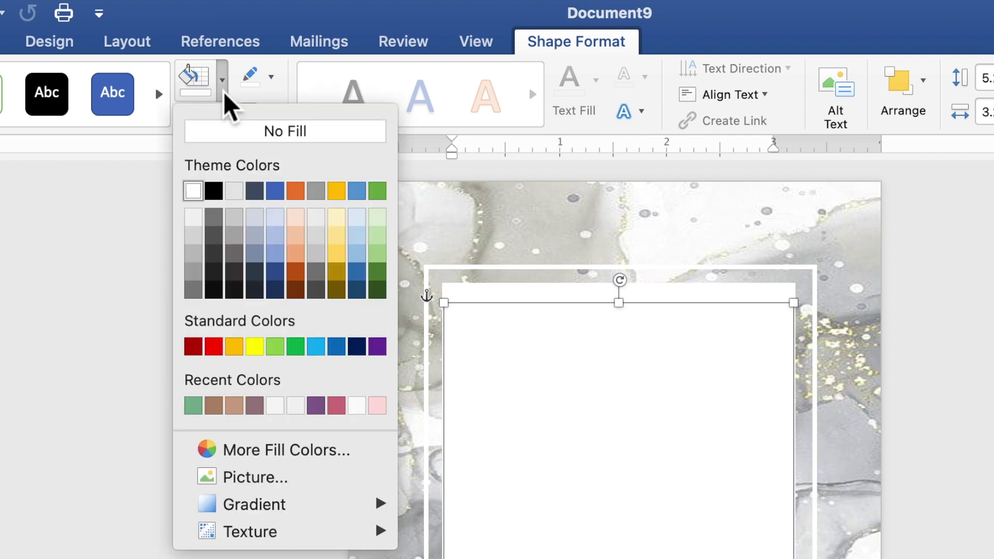
left_click(240, 134)
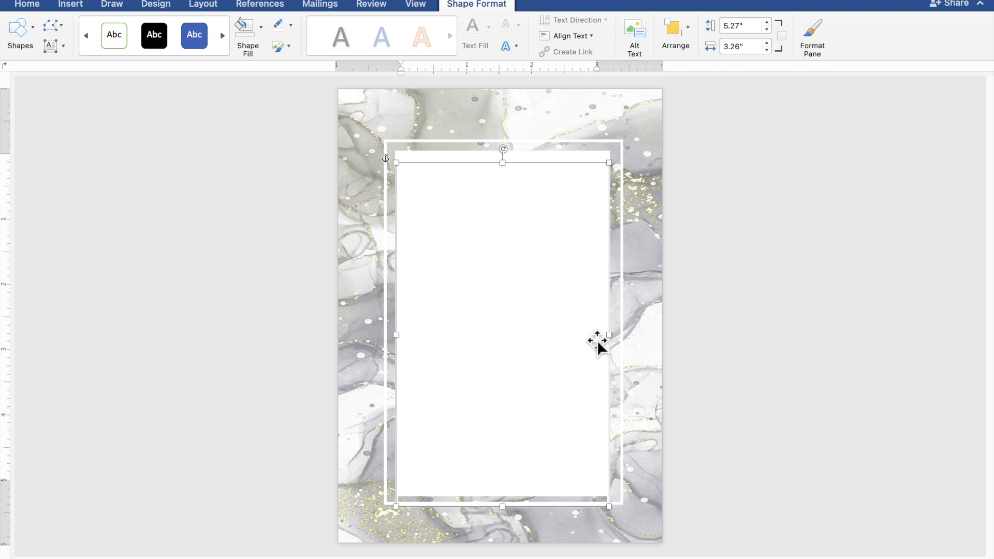
left_click_drag(648, 350, 652, 347)
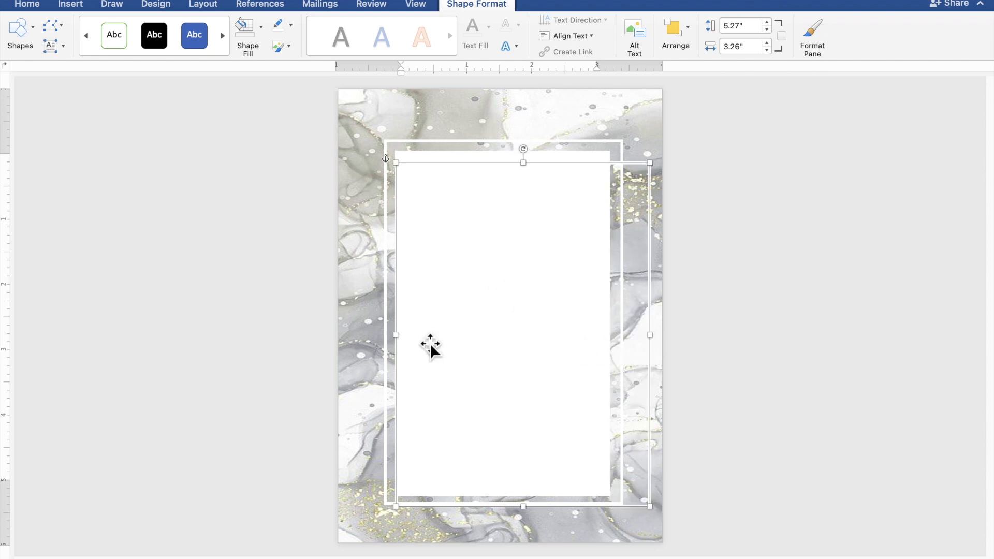
left_click_drag(381, 342, 364, 341)
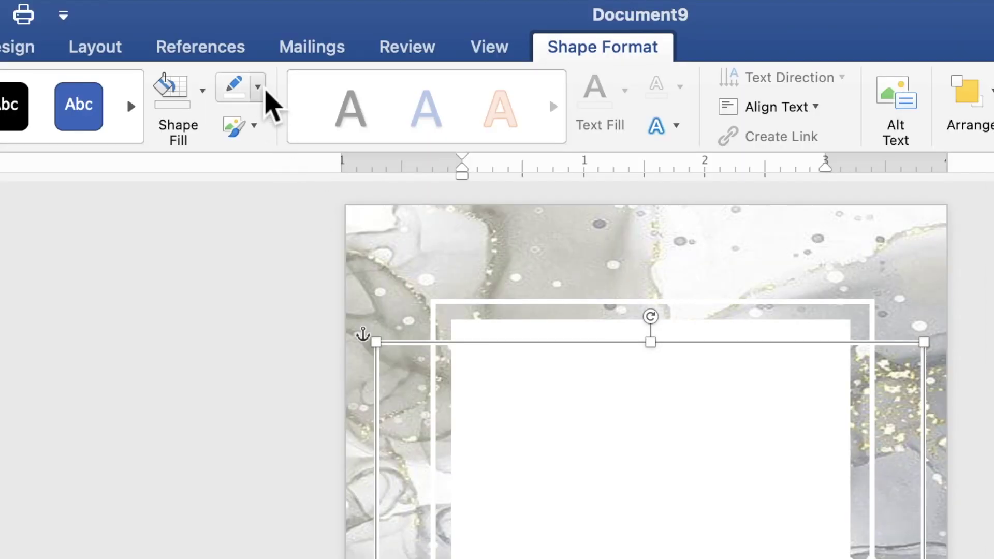
- Remove the panel's outline and open it for text entry
left_click(263, 89)
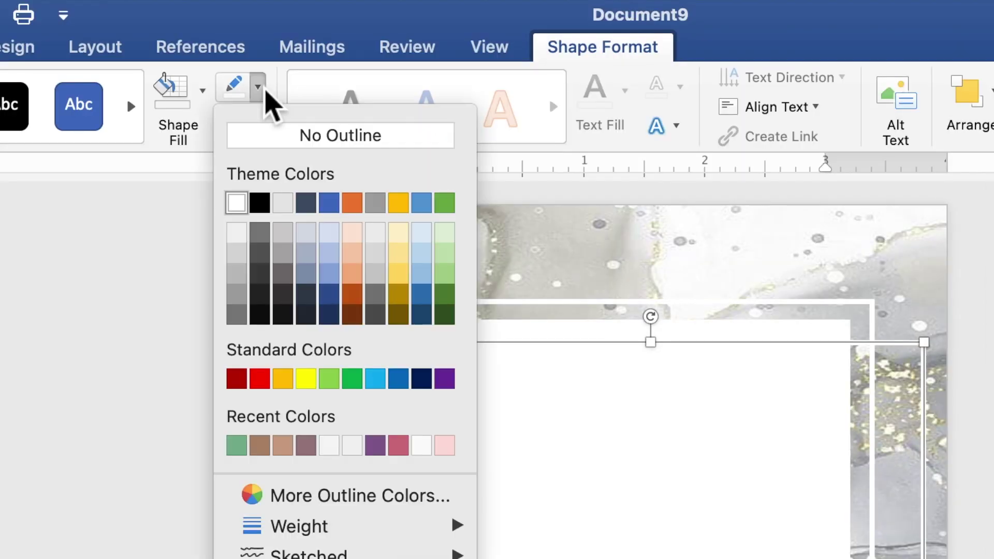
left_click(275, 139)
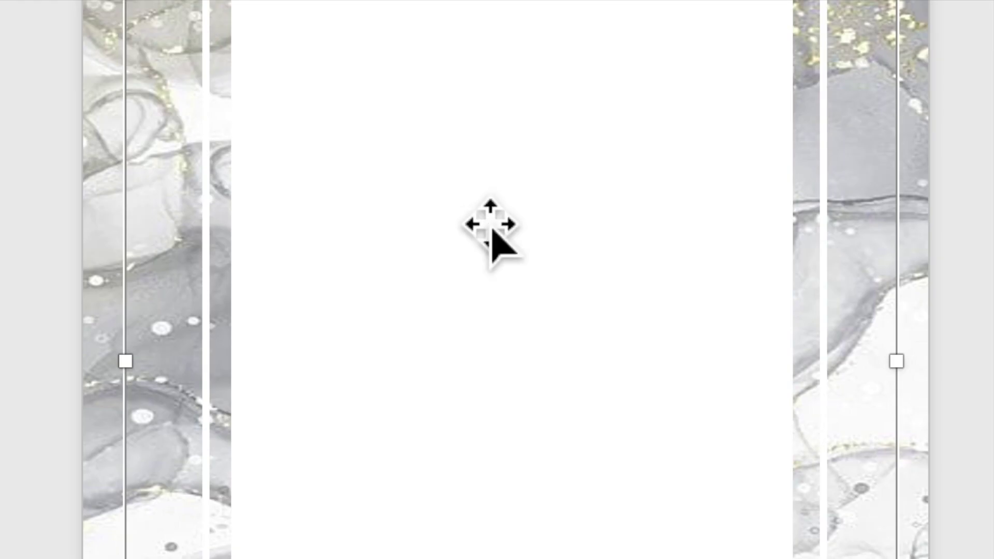
right_click(491, 276)
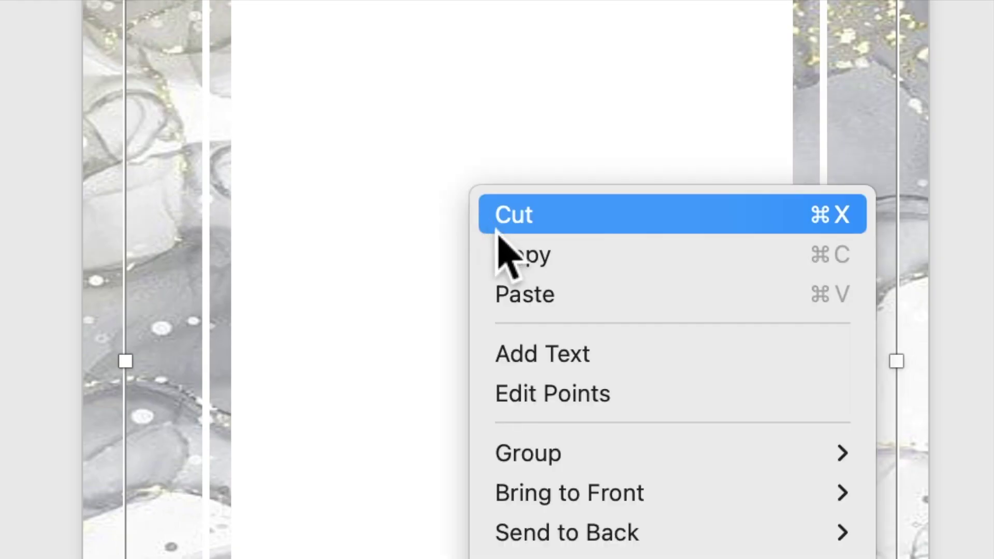
left_click(552, 356)
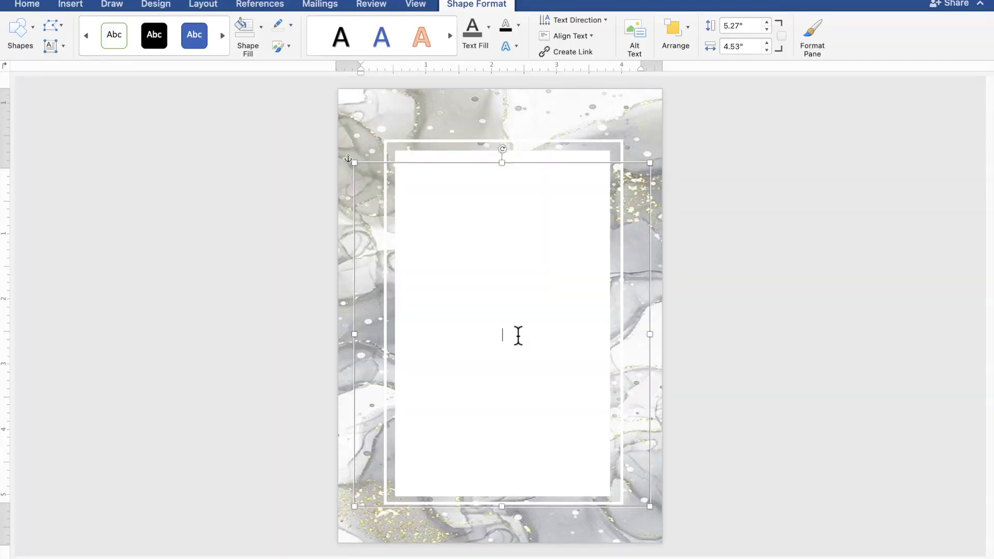
scroll(518, 336, "up", 3)
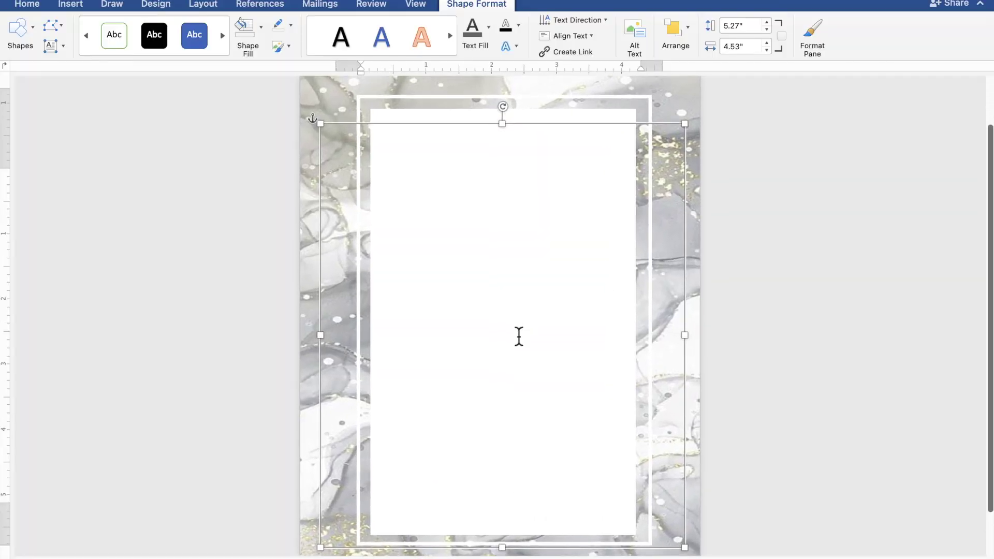
scroll(518, 336, "up", 2)
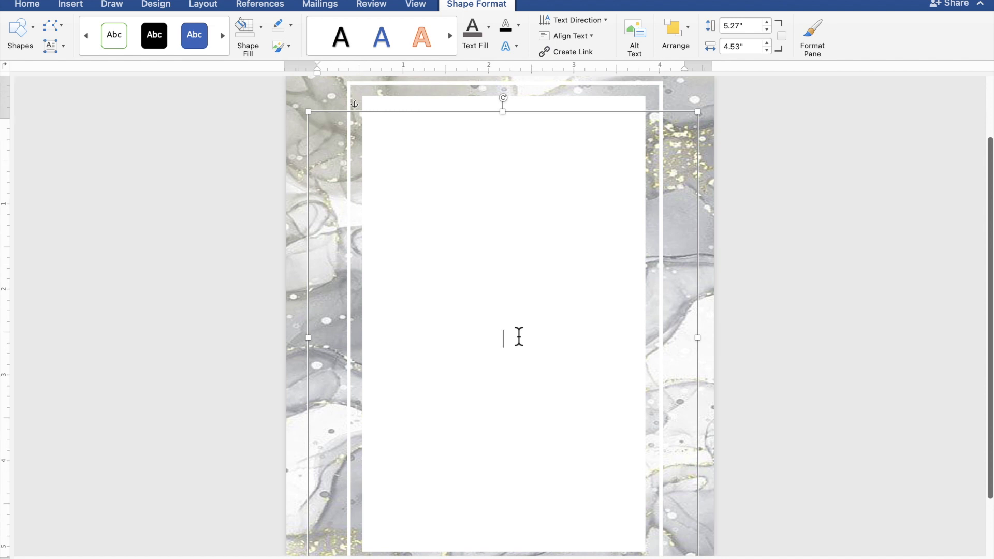
- Colour all the box's text dark grey and return the cursor into the box
scroll(519, 336, "down", 1)
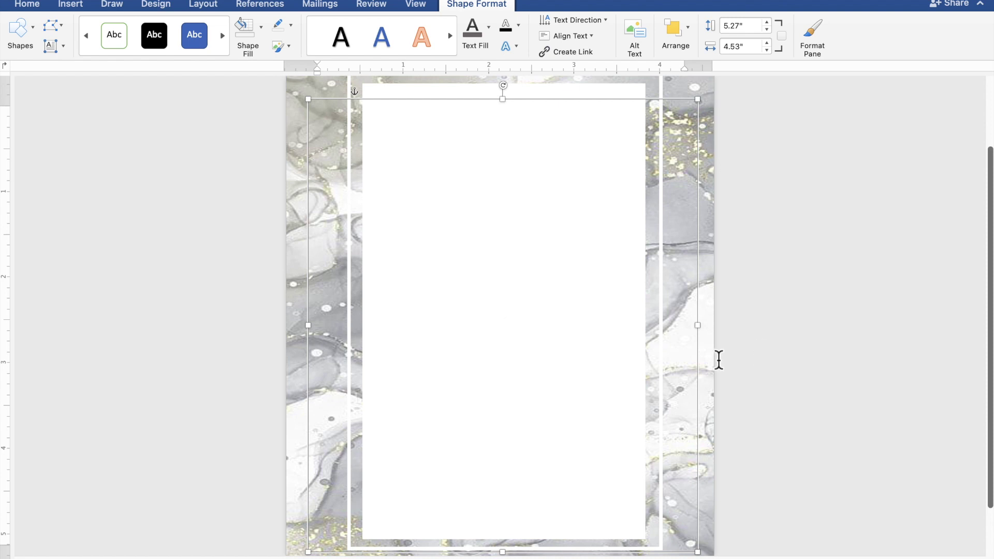
key("super+a")
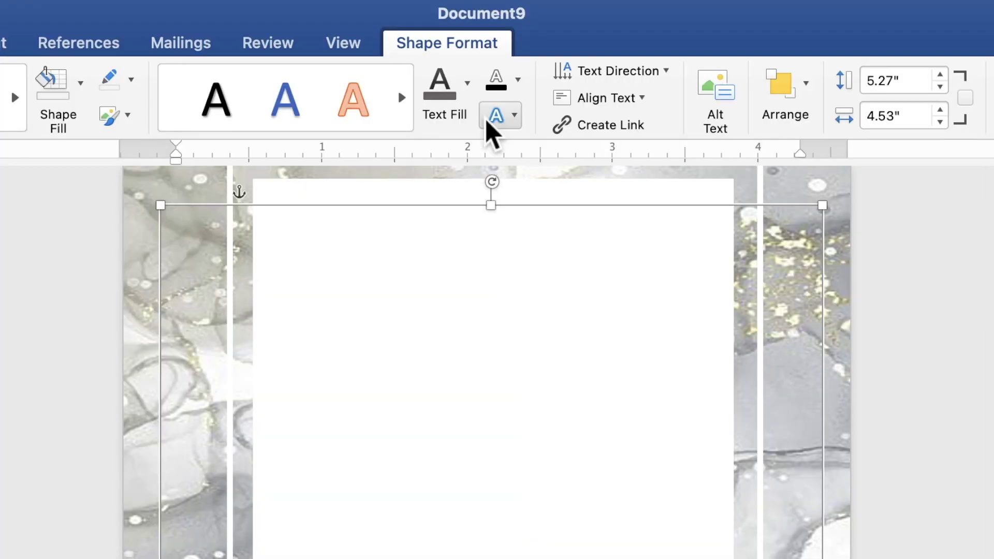
left_click(473, 98)
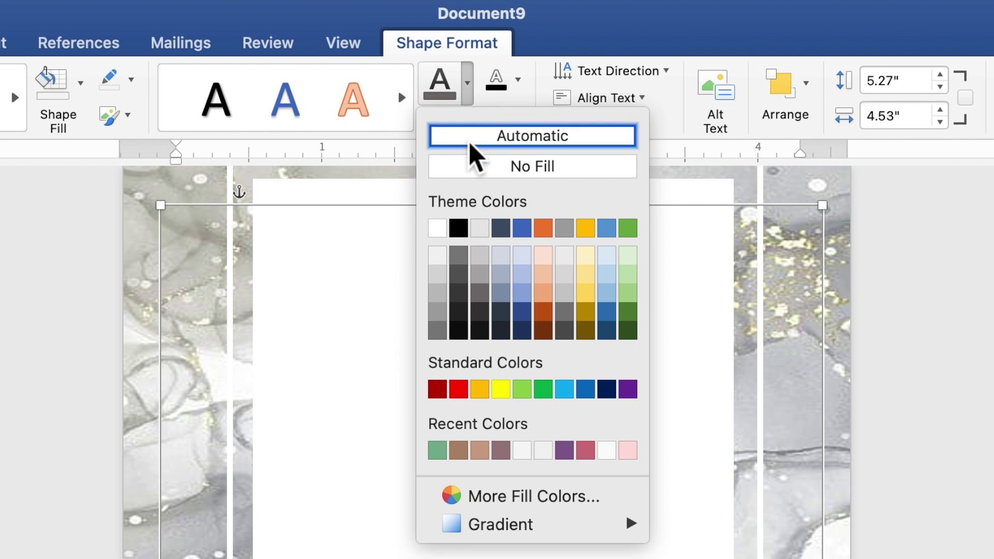
left_click(483, 306)
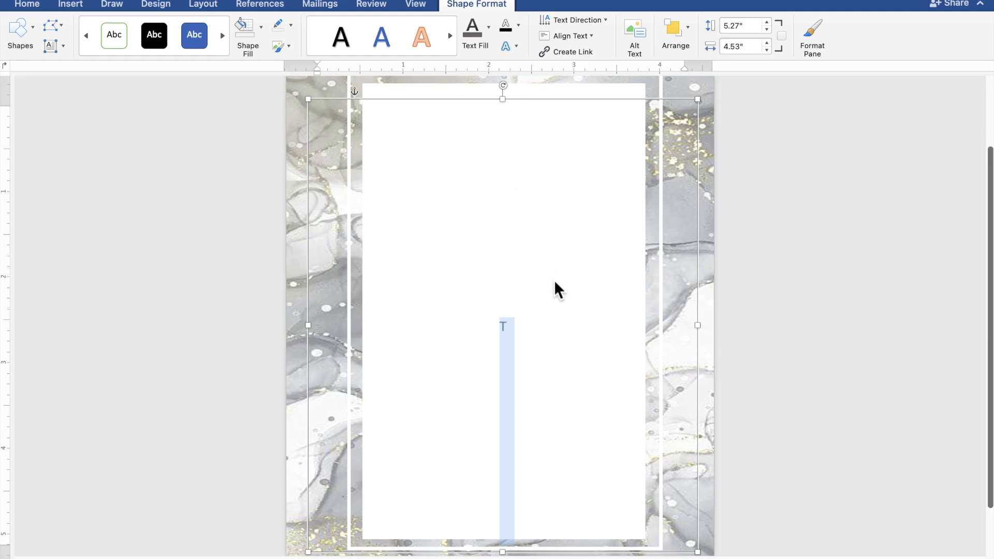
left_click(573, 330)
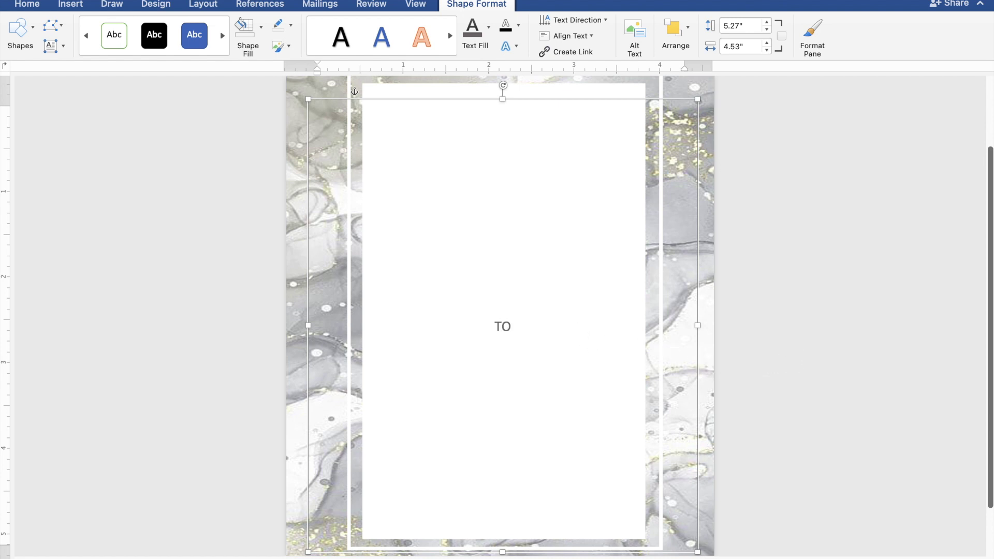
- Finish the opening line 'TOGETHER WITH THEIR FAMILIES' and start a new line
type("OGETHER WITH T")
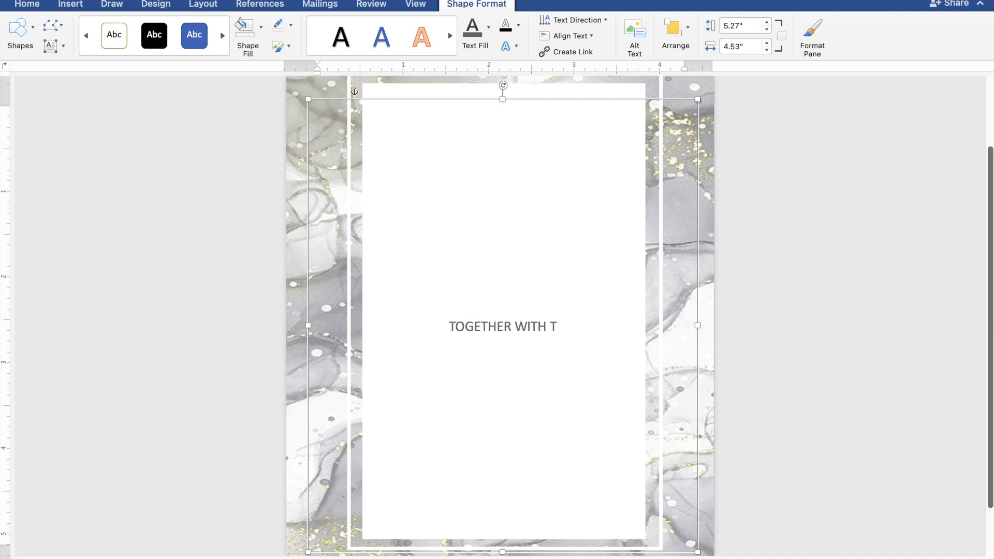
type("HEI")
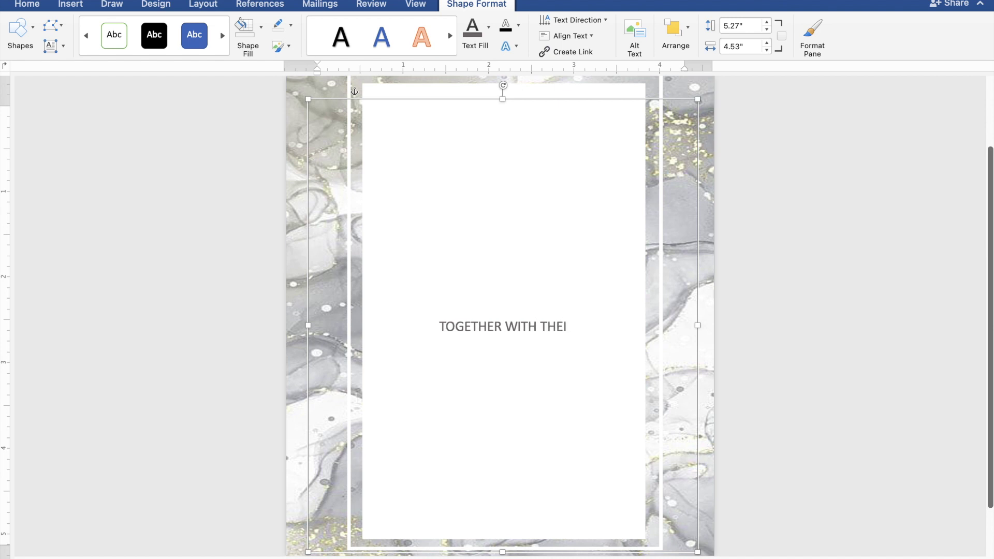
type("R F")
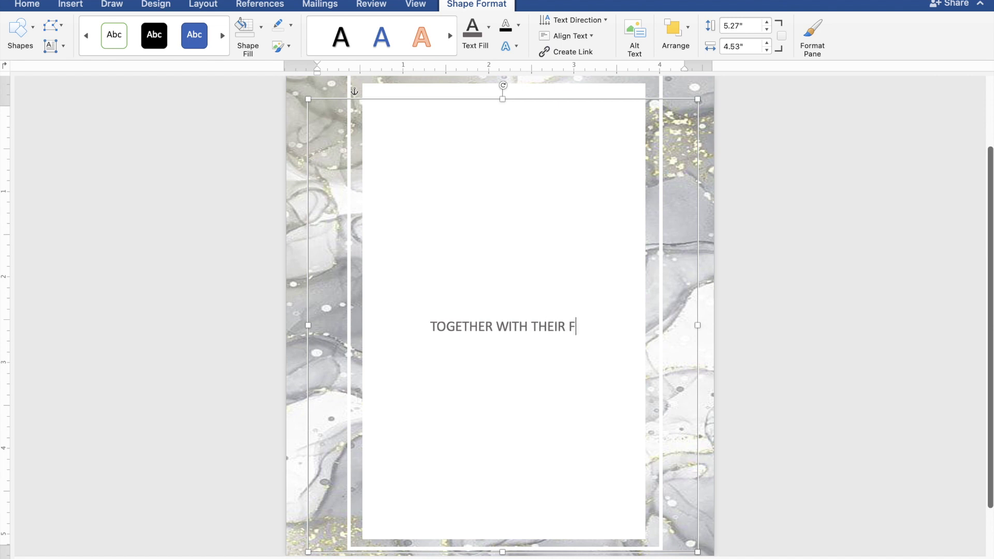
type("AMIL")
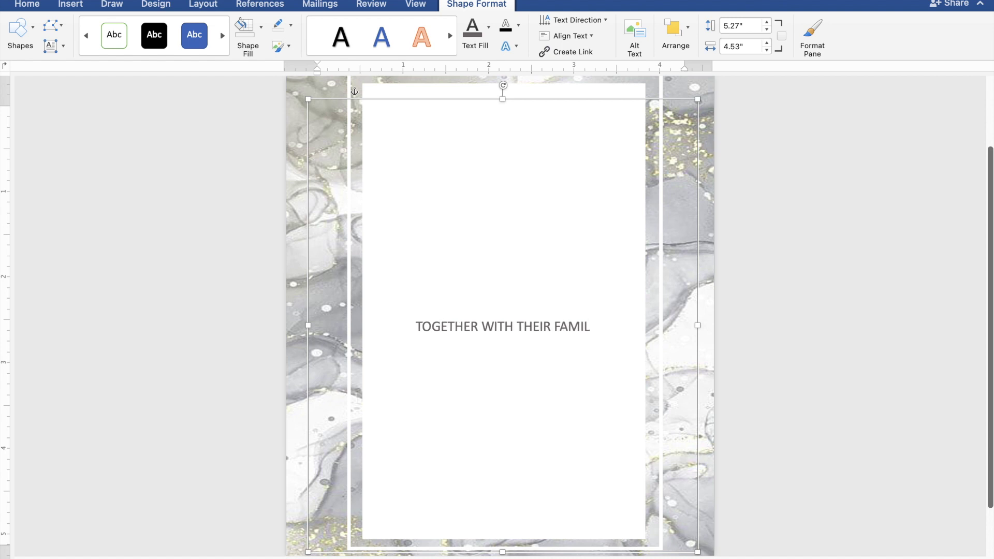
type("IES")
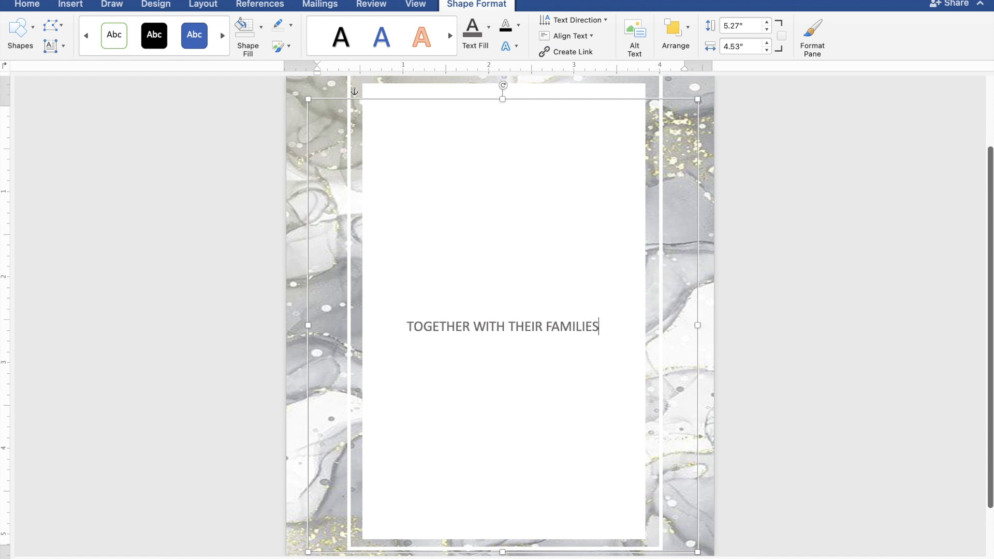
key("Return")
key("Return")
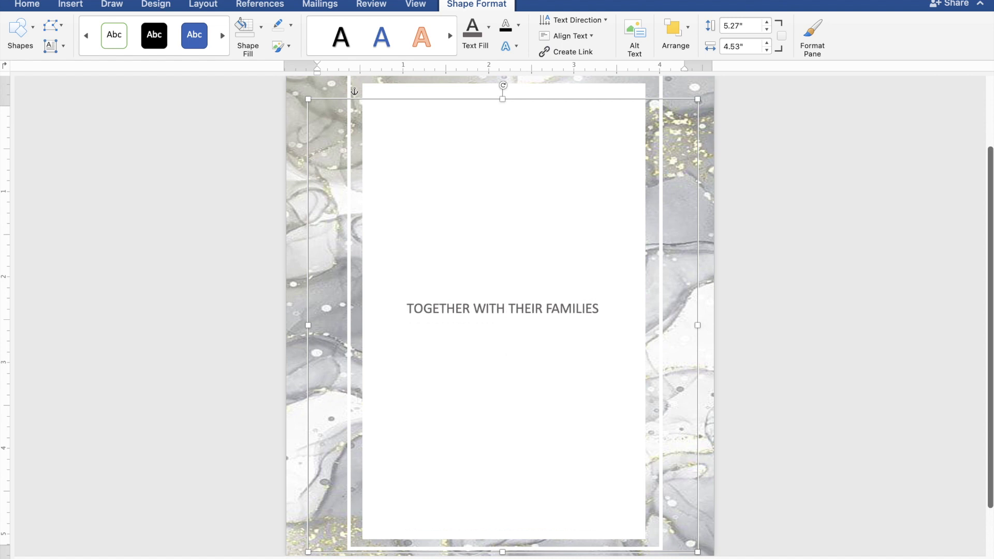
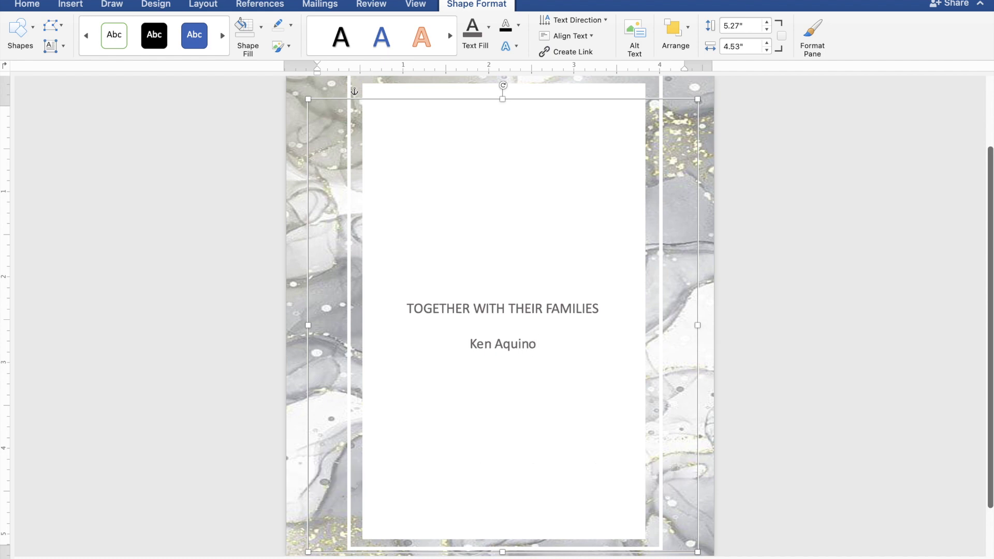
- Enter the groom's name, 'AND', and the bride's name on separate lines, then a blank line
key("Return")
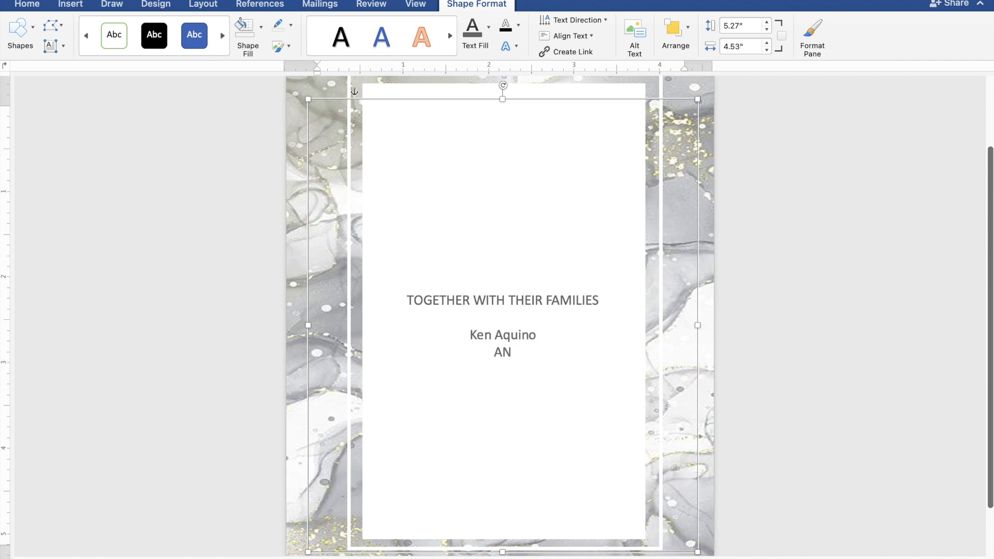
type("AND")
key("Return")
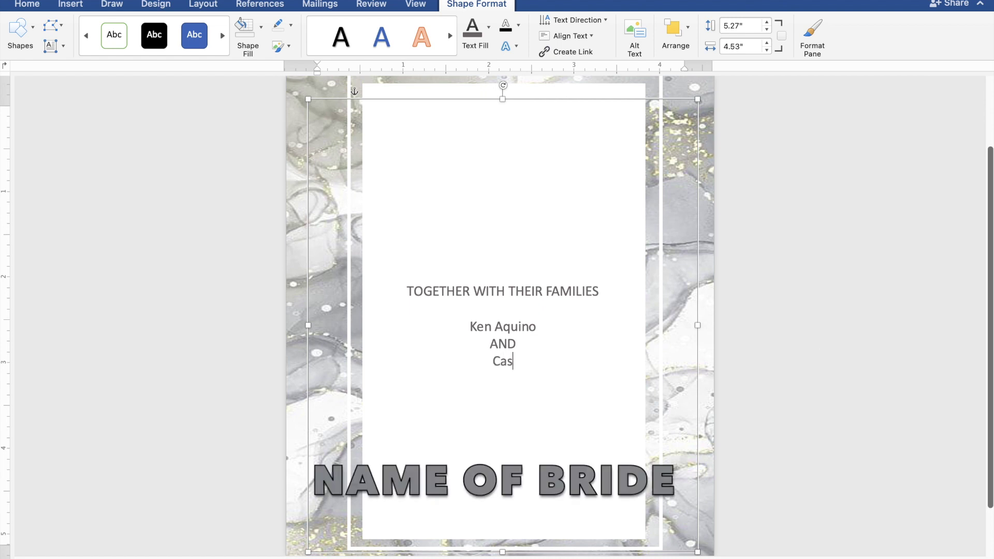
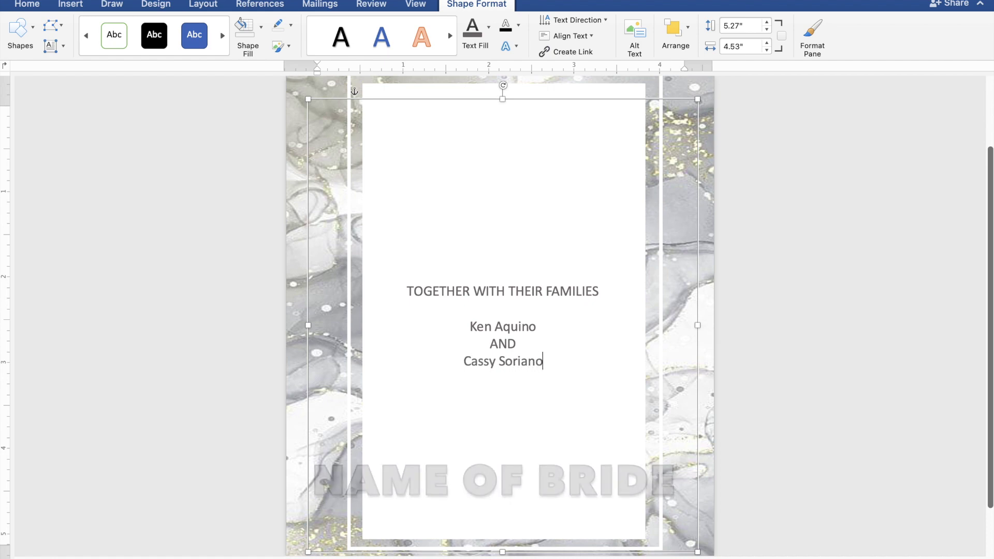
key("Return")
key("Return")
- Type 'REQUEST THE PLEASURE OF YOUR PRESENCE' and, below it, 'AS THEY JOYFULLY UNITE IN MARRIAGE'
type("REQUEST T")
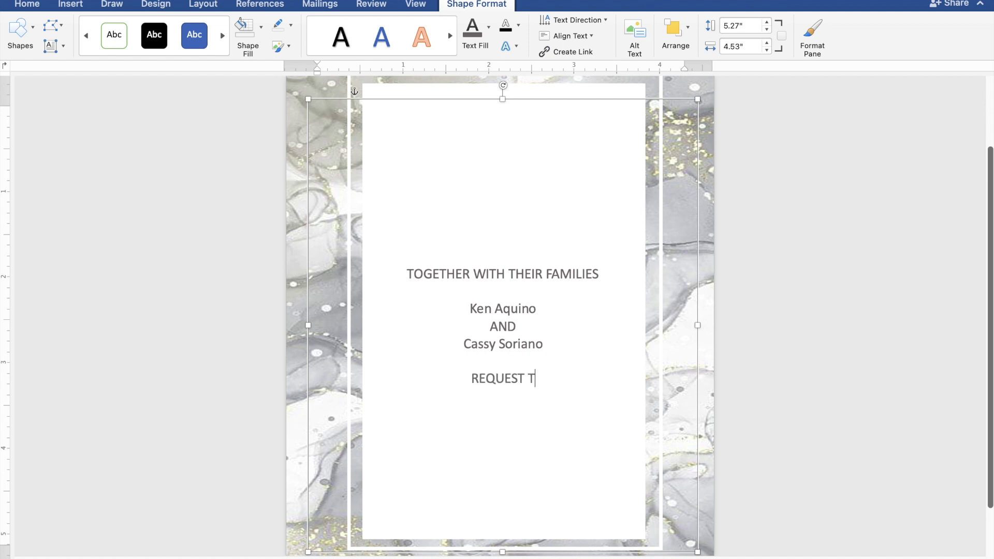
type("HE P")
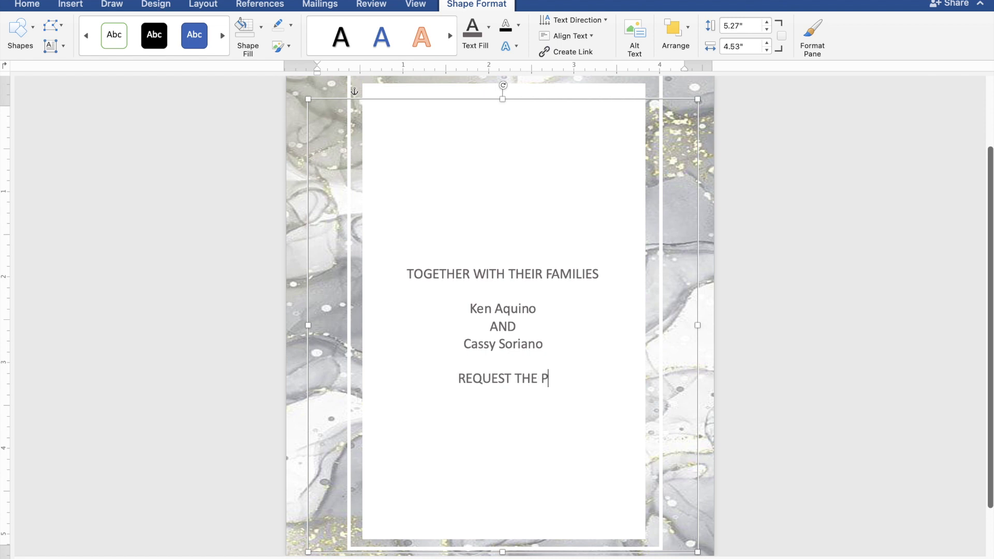
type("LEAS")
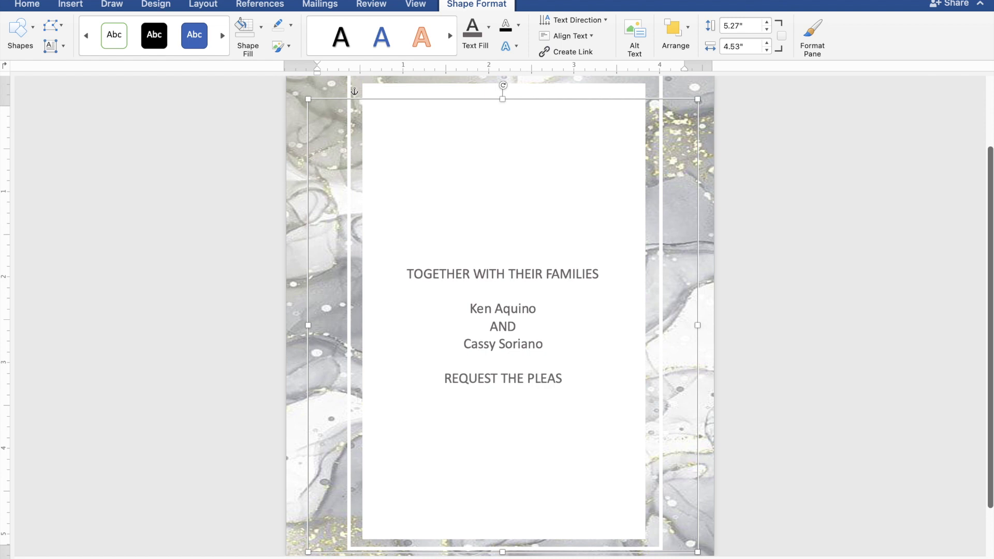
type("URE")
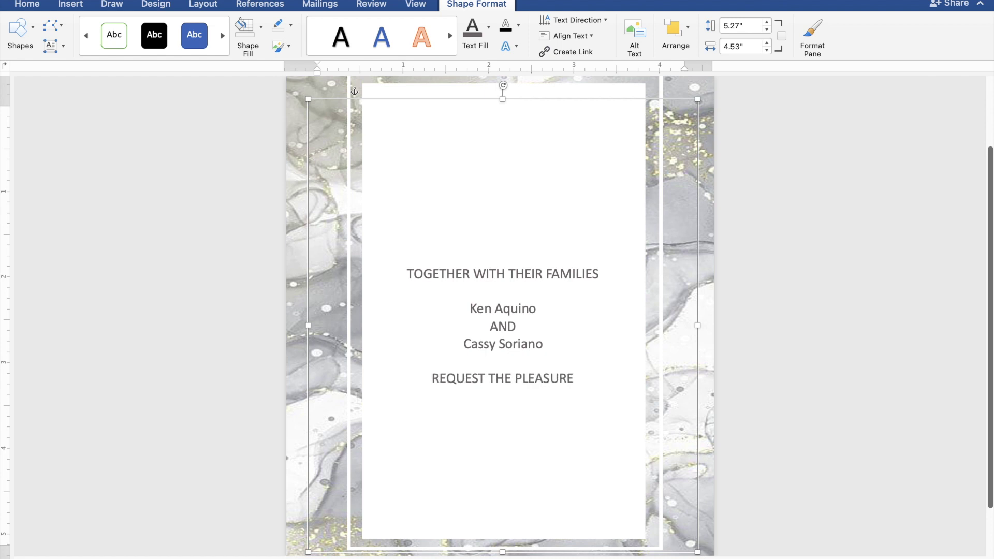
type(" OF Y")
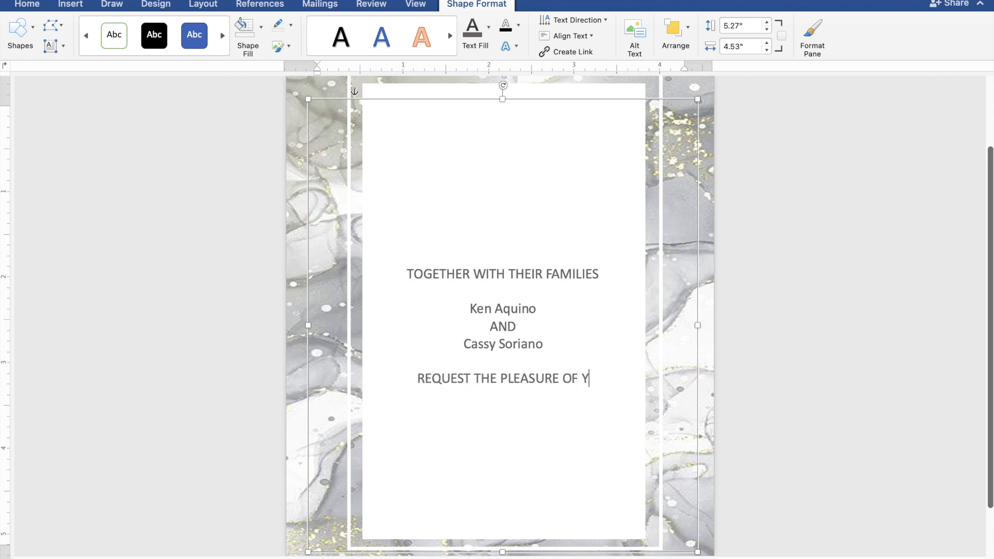
type("OUR")
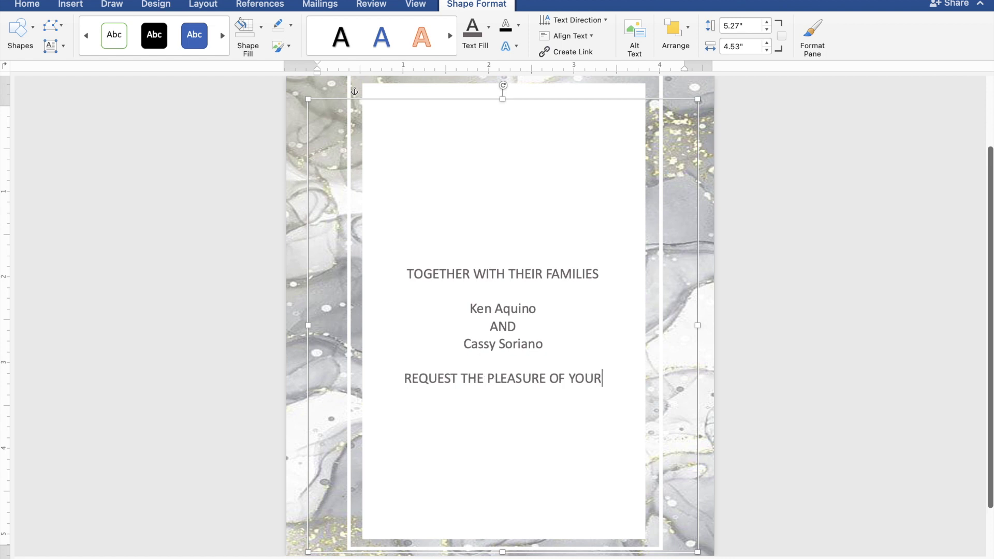
type(" PRE")
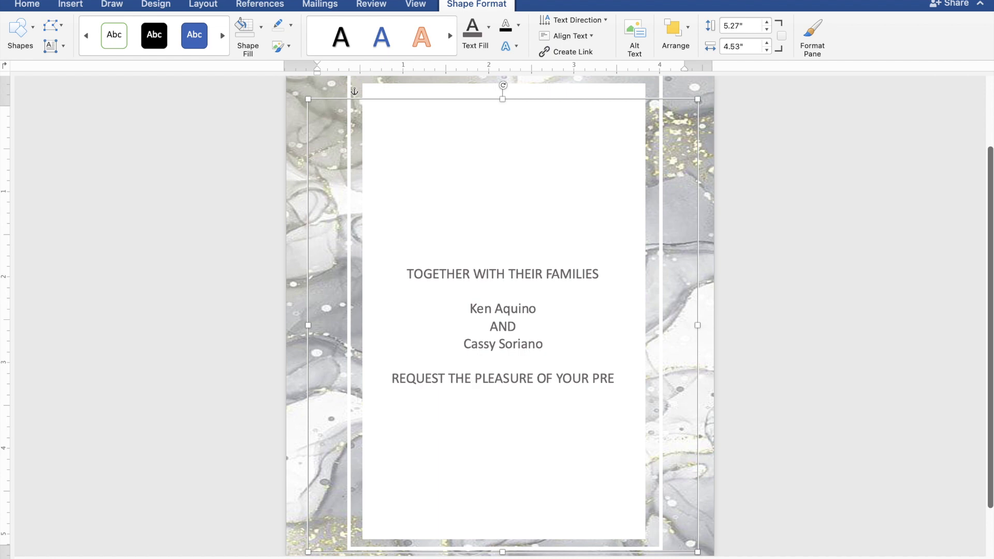
type("SENCE")
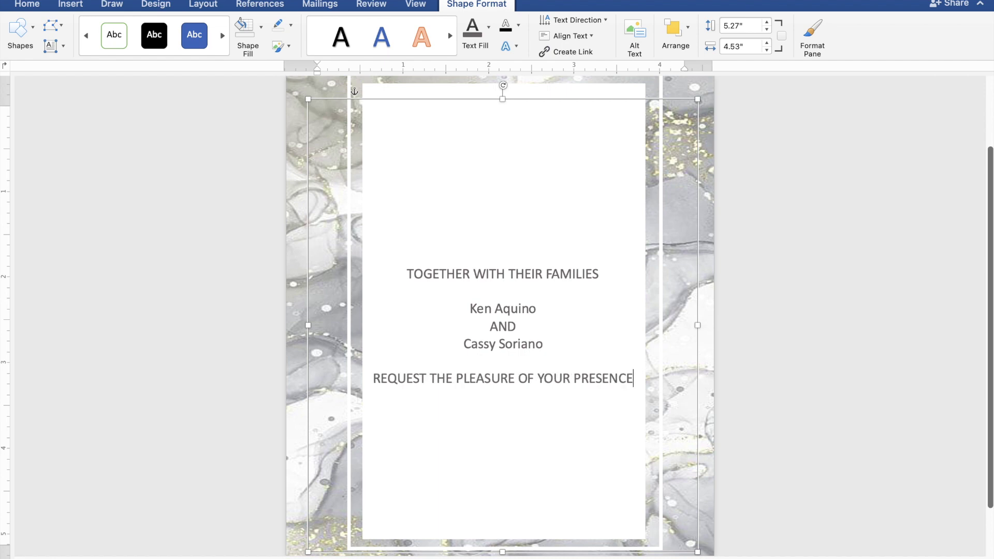
key("Return")
type("AS THEY")
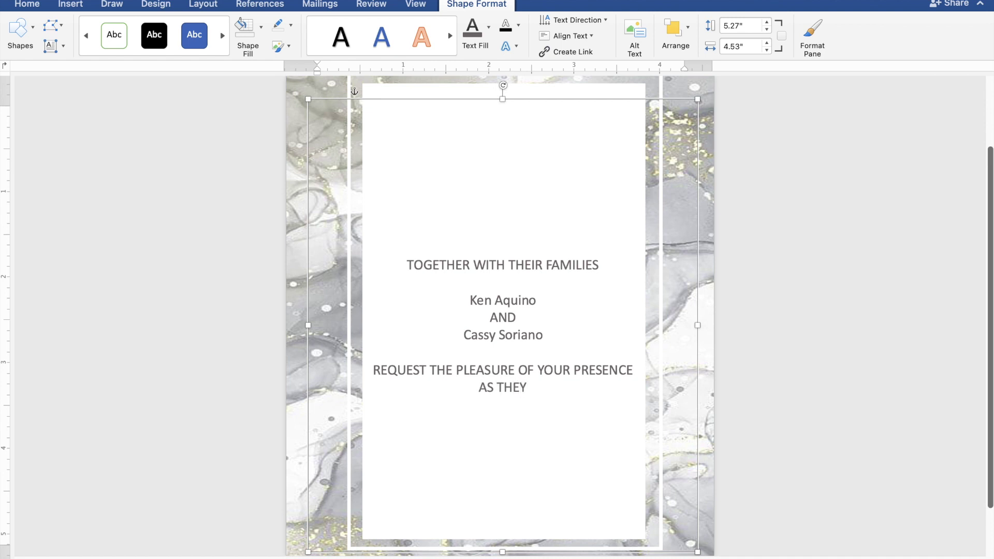
type(" JOY")
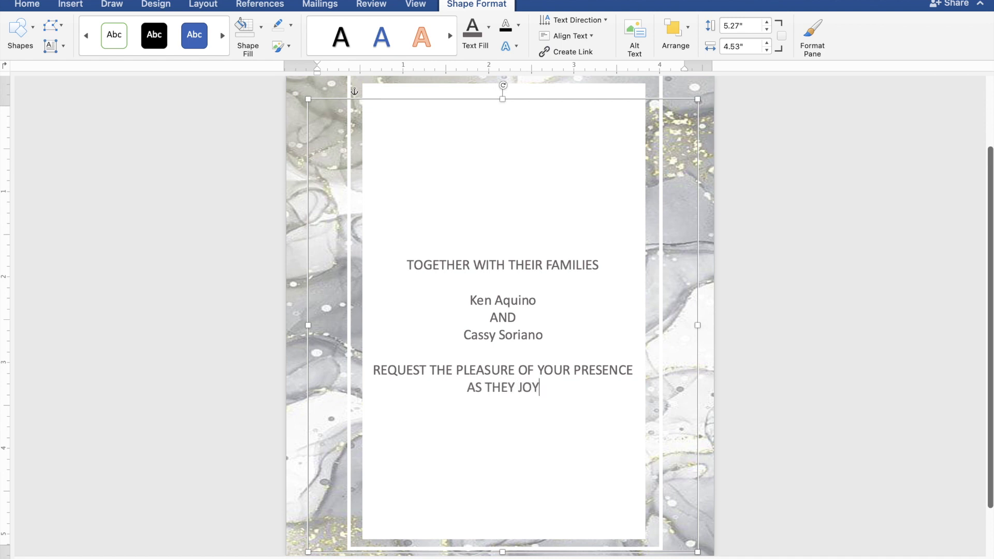
type("FULL")
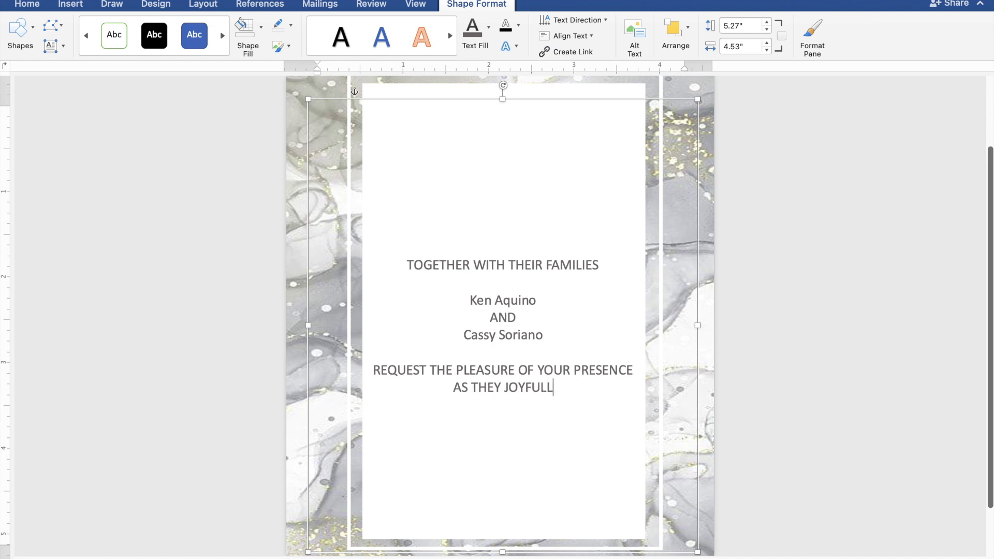
type("Y UN")
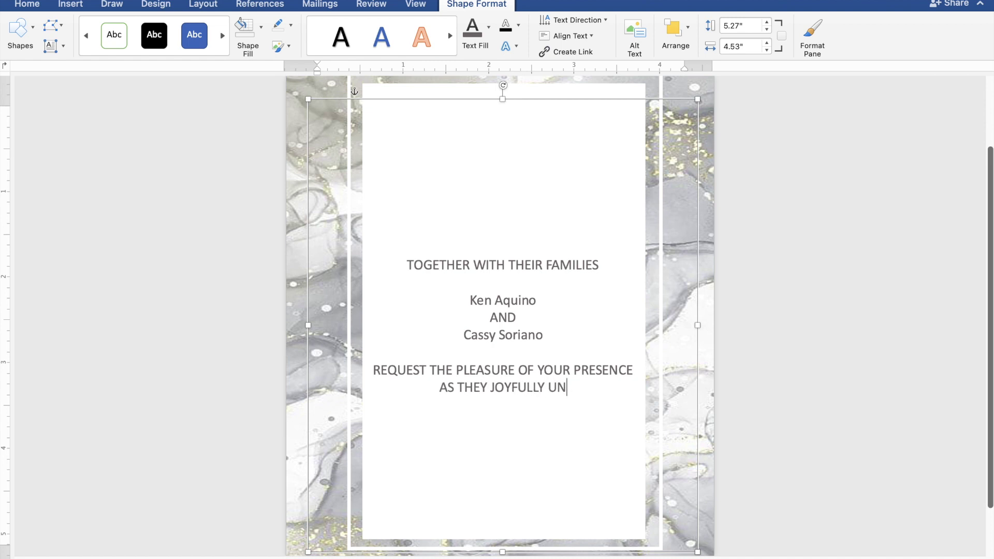
type("ITE")
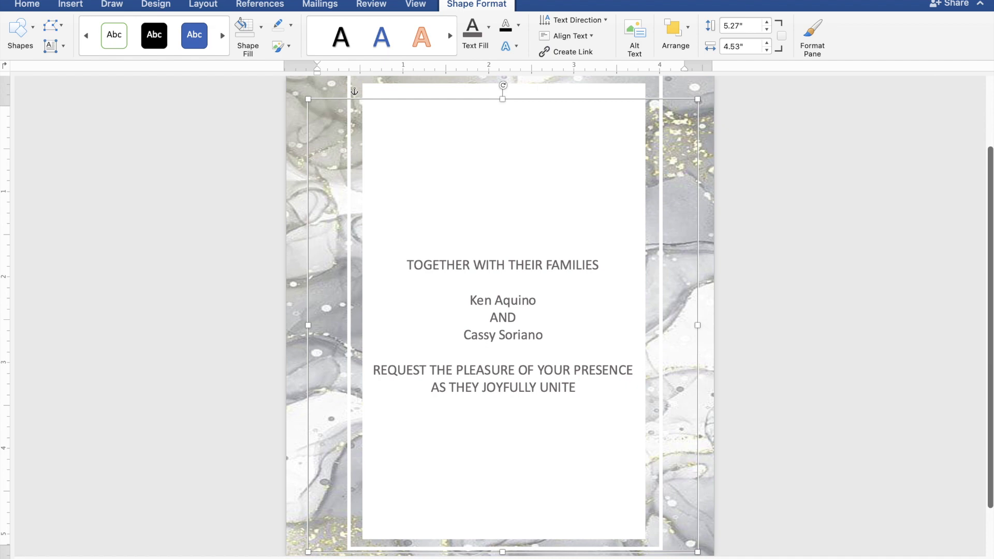
type(" IN MARR")
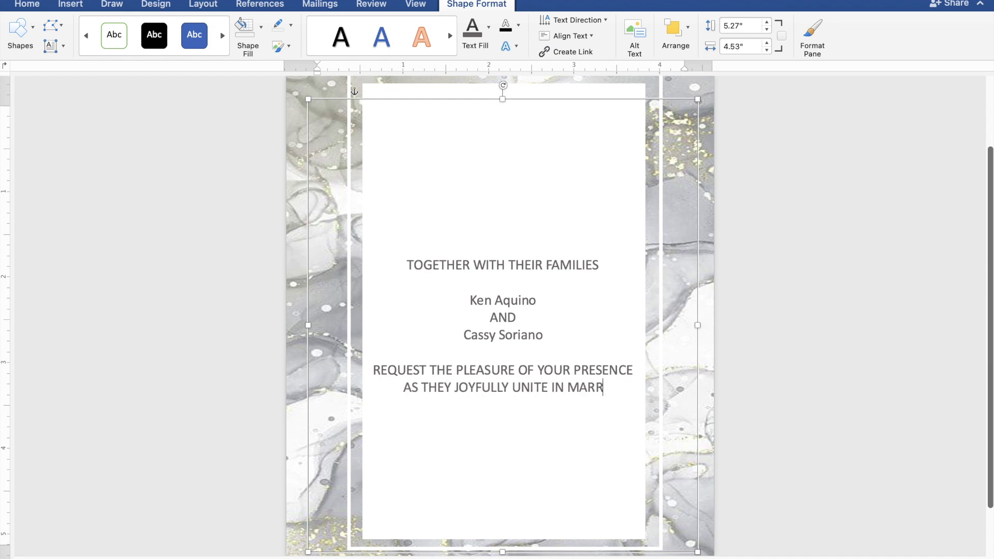
type("IAGE")
- Add the date lines SUNDAY, DECEMBER 31, 2023 and 10:00 IN THE MORNING below the marriage line
key("Return")
key("Return")
type("SUNDAY")
key("Return")
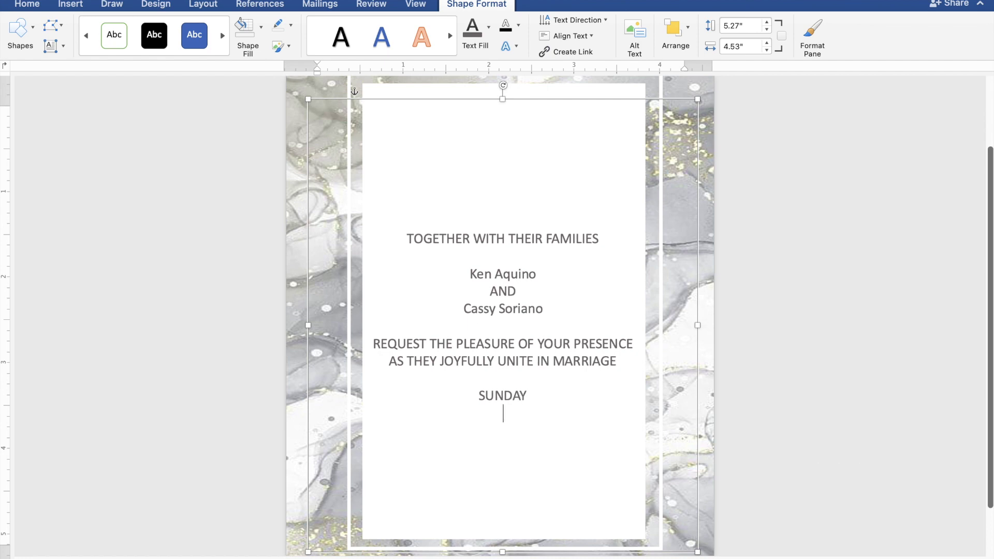
type("DEC")
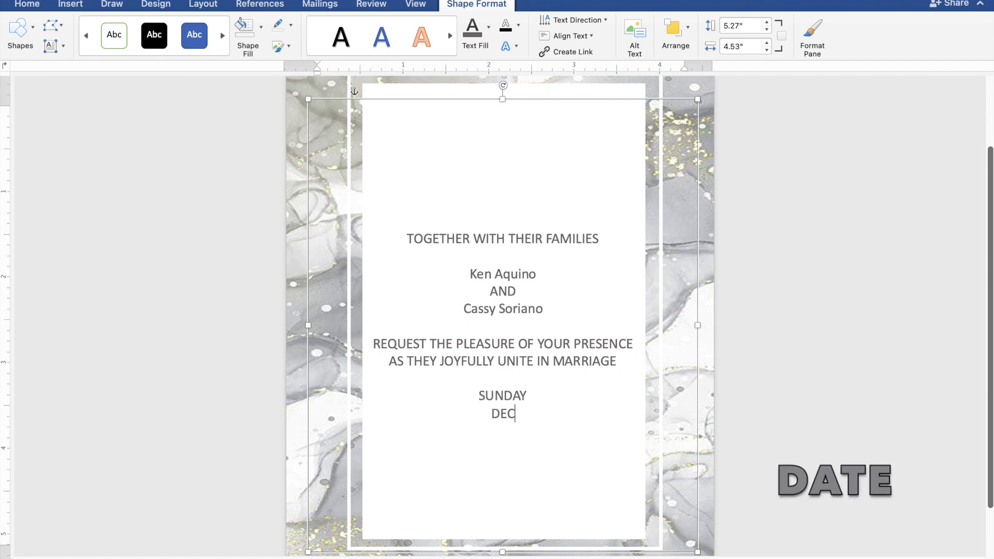
type("EMBER 3")
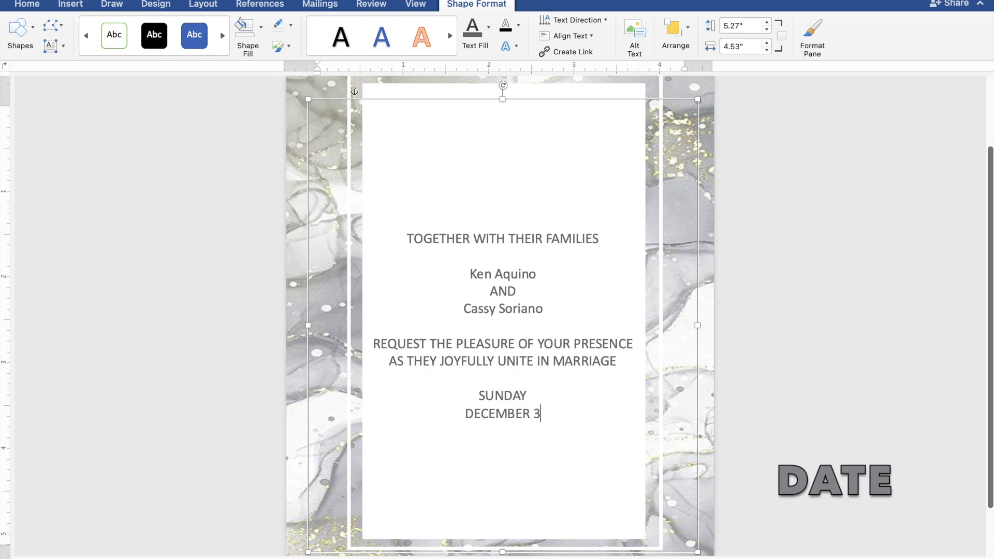
type("1, 2023")
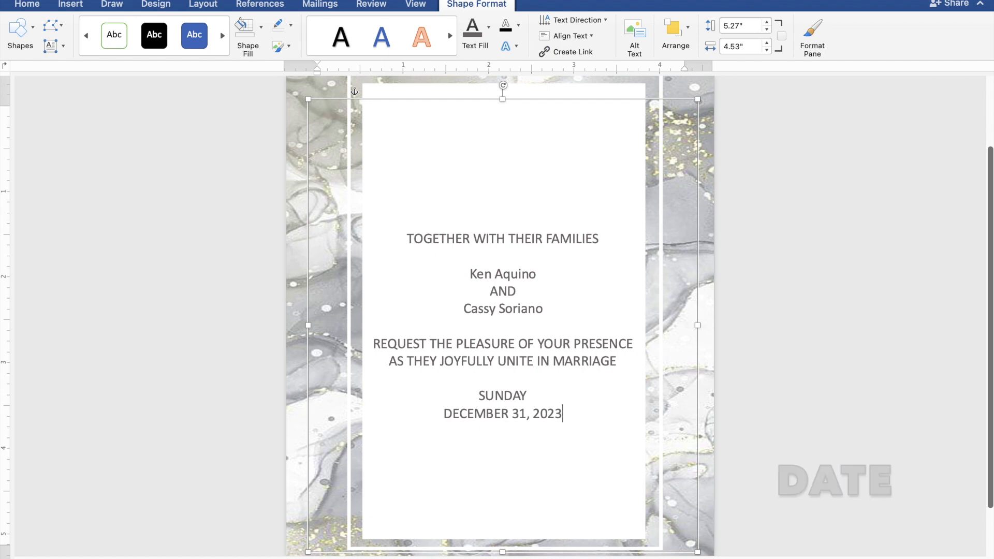
key("Return")
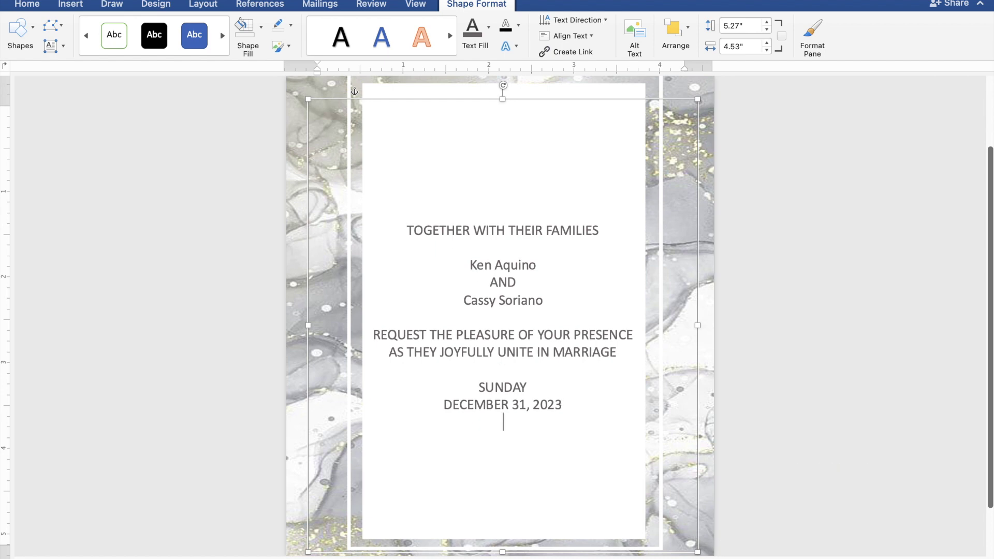
type("10:")
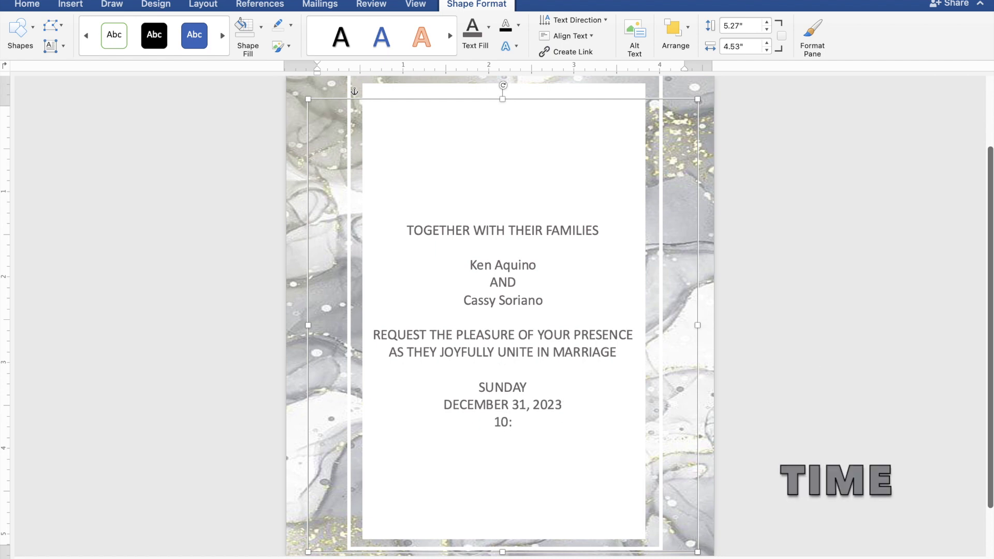
type("00 IN THE MORNING")
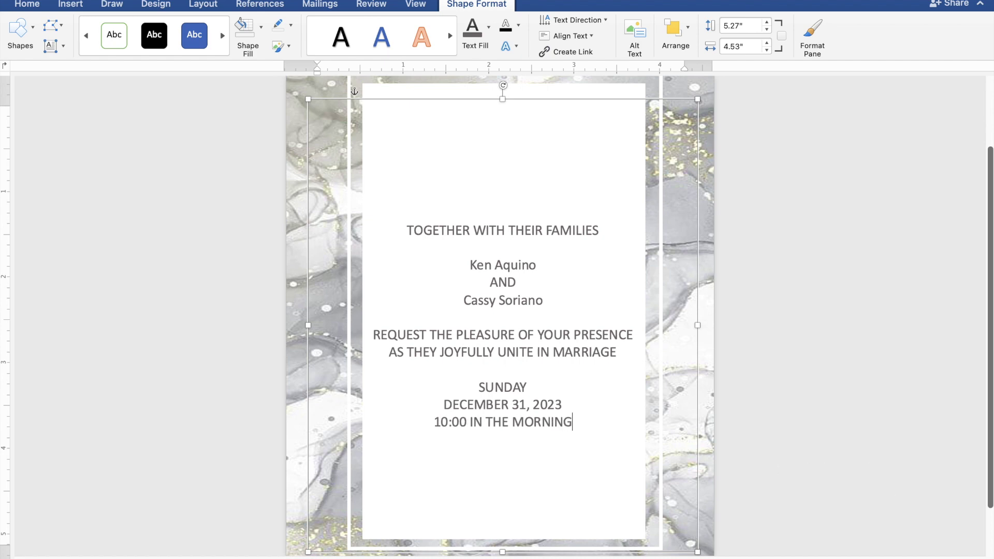
- Add the venue ST. THOMAS AQUINAS PARISH CHURCH, MANGALDAN, PANGASINAN, then a blank line and 'Reception to follow'
key("Return")
type("ST. THOMAS AQUINAS PAR")
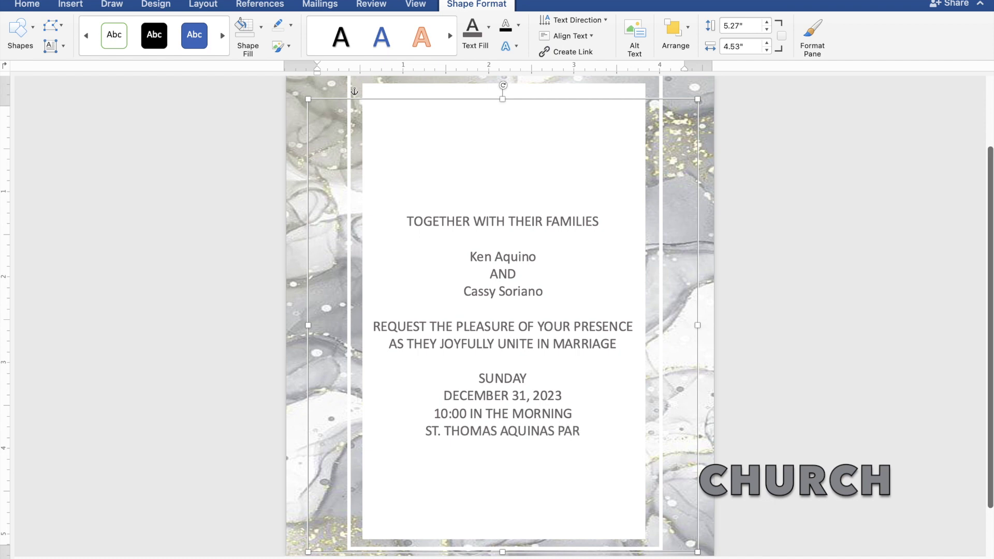
type("ISH C")
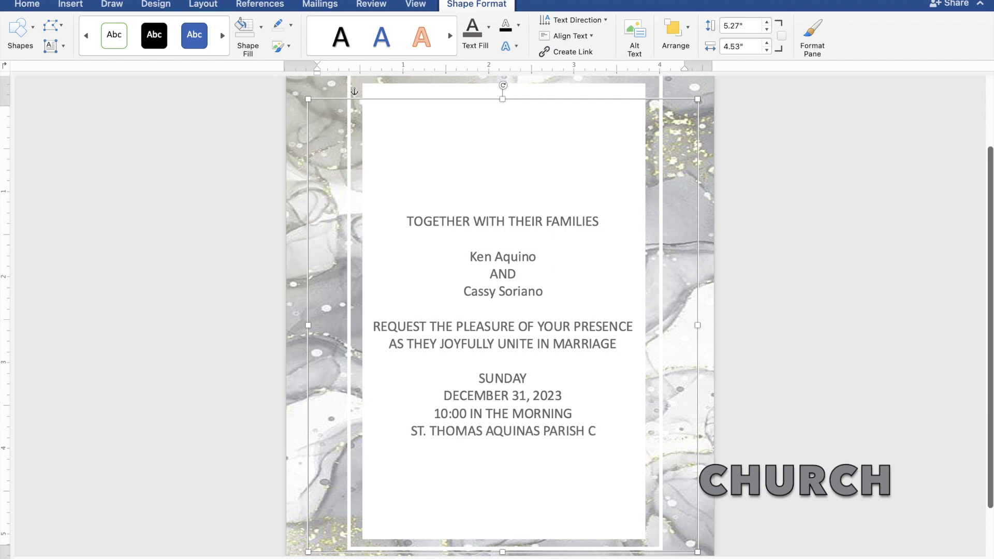
type("HURC")
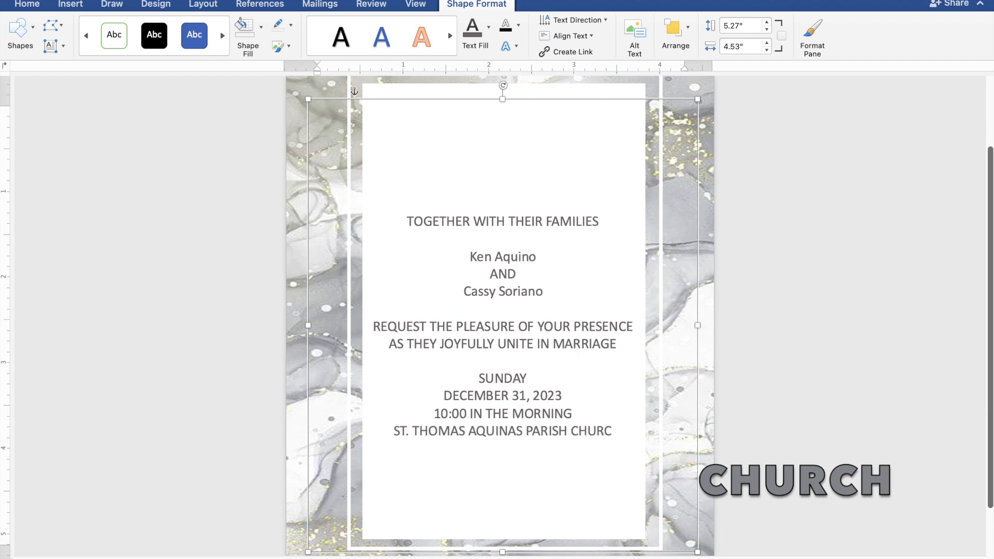
type("H")
key("Return")
type("M")
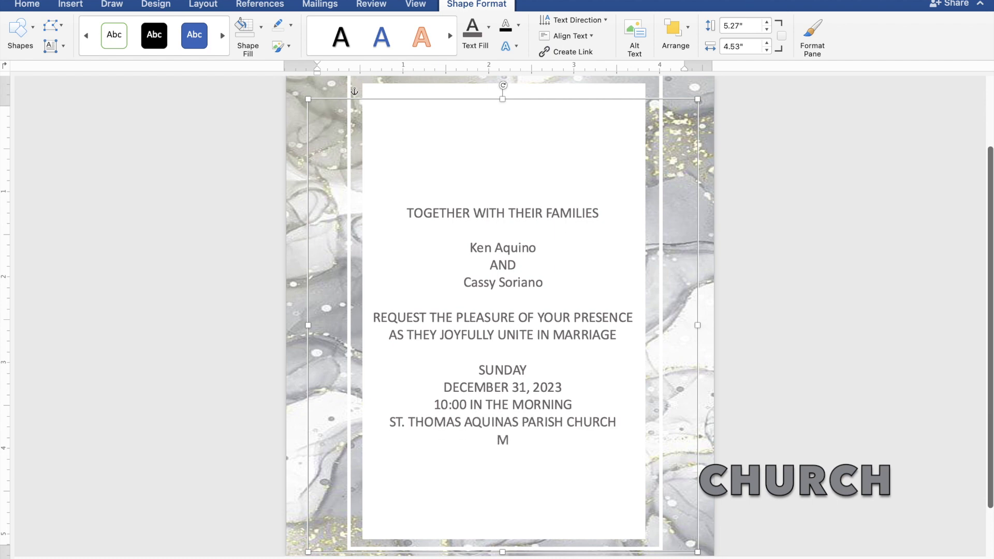
type("ANGALDAN")
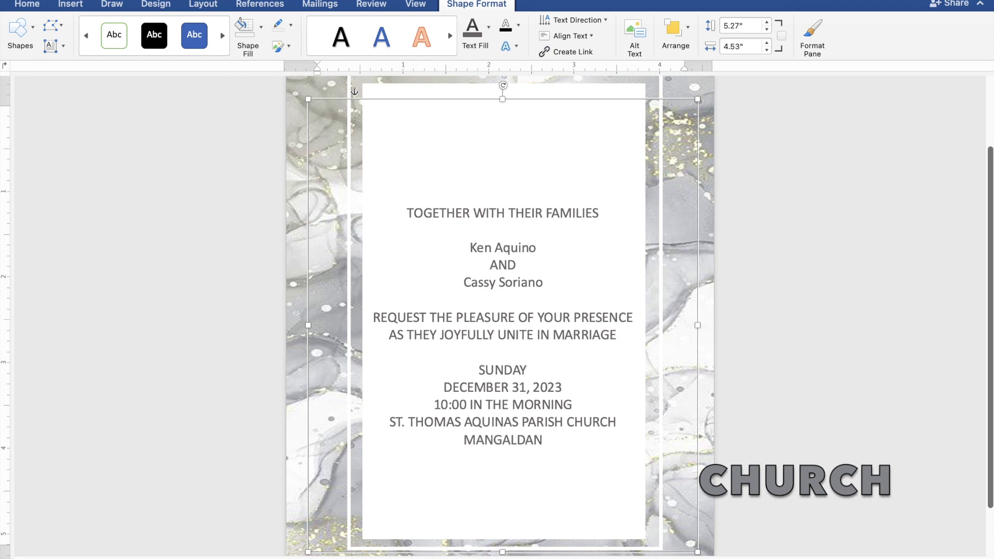
type(", P")
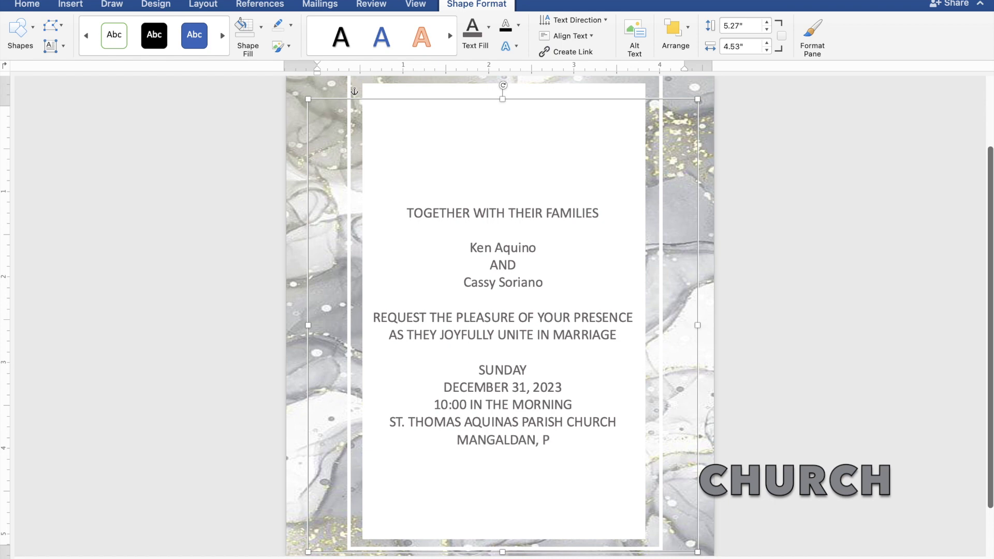
type("ANGA")
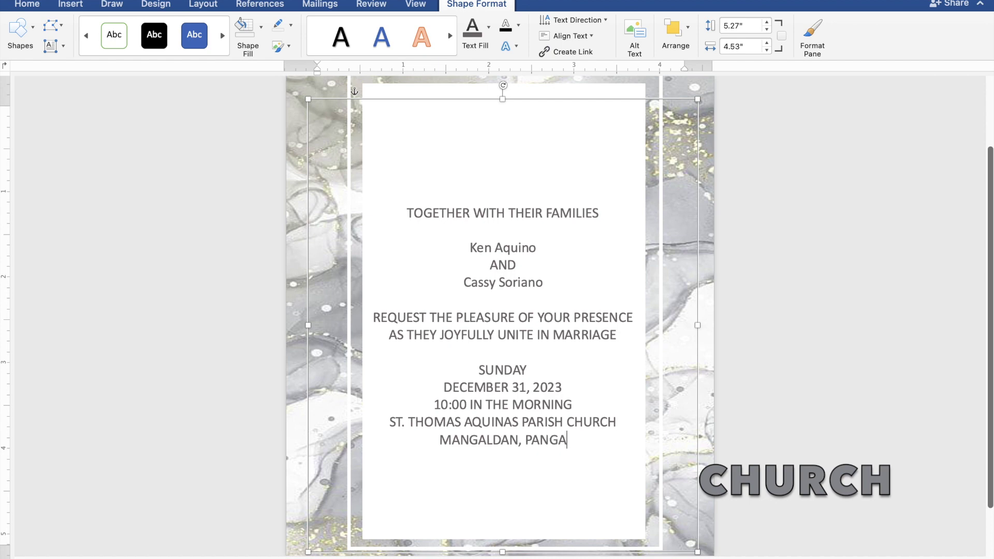
type("SINAN")
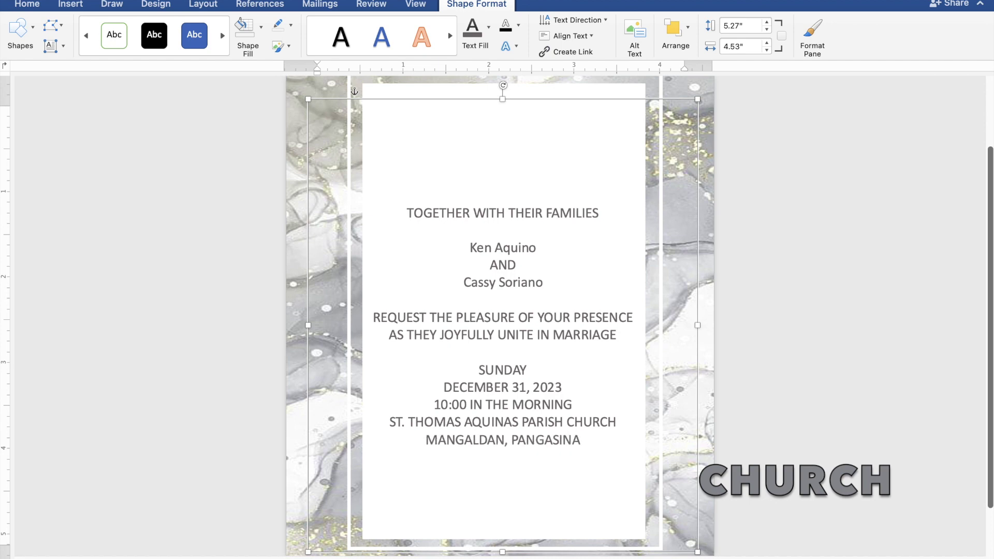
key("Return")
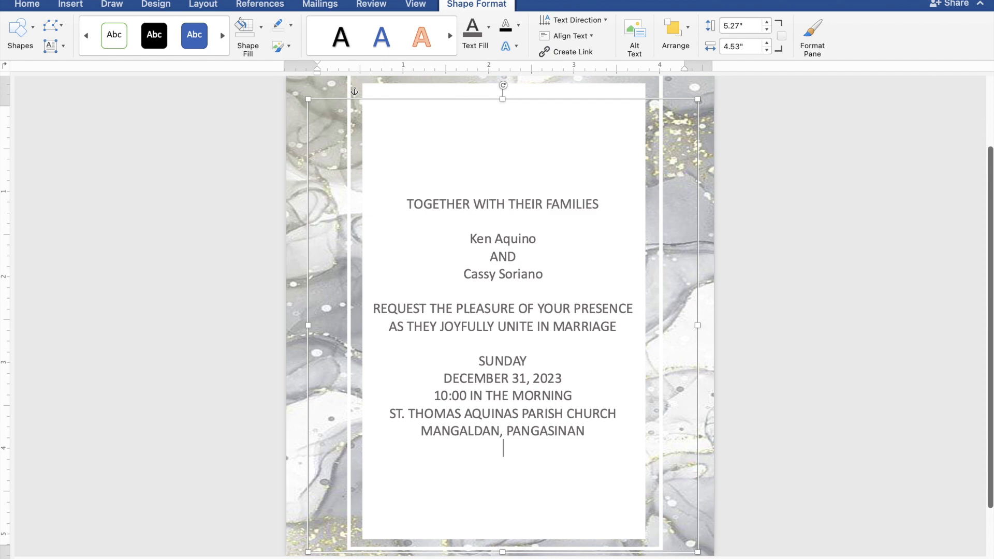
key("Return")
type("Re")
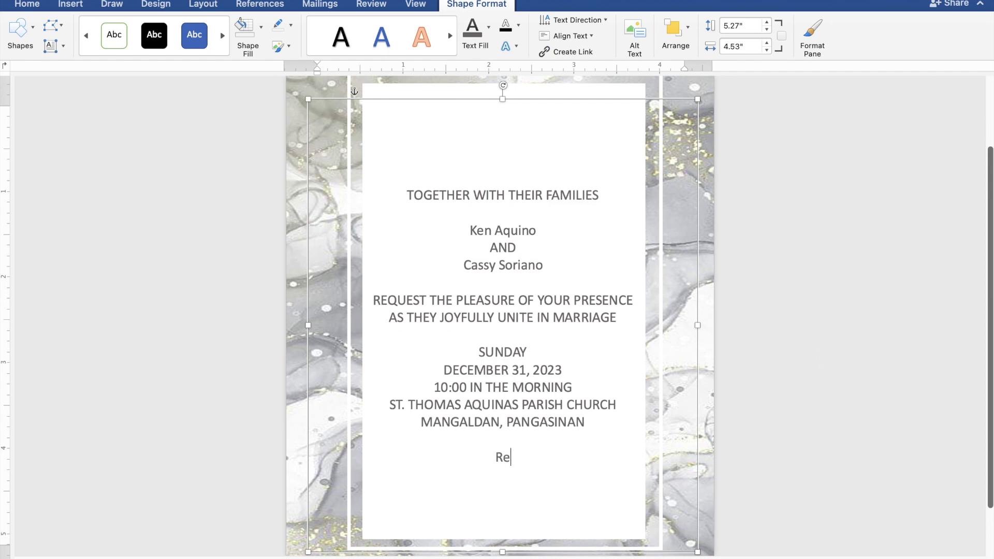
type("ception to f")
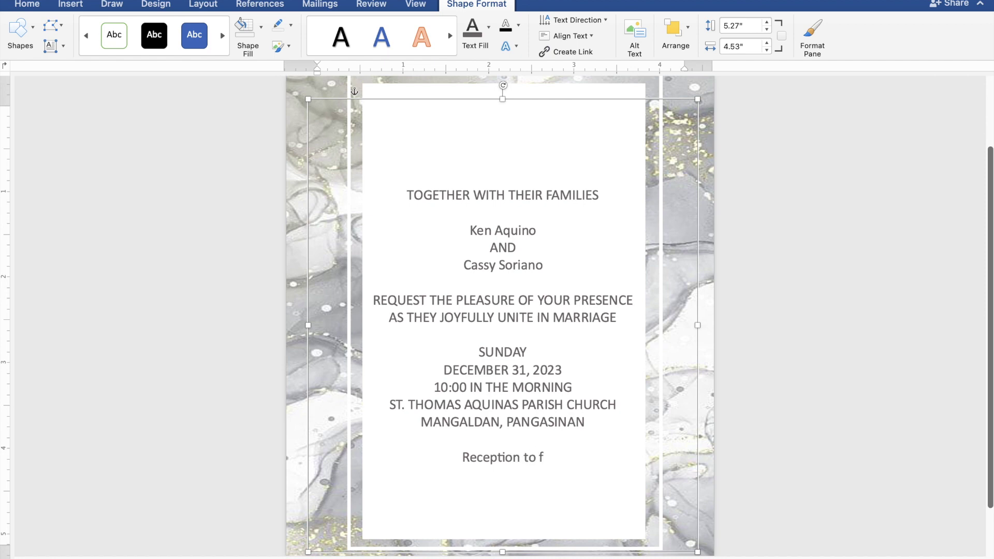
type("ollow")
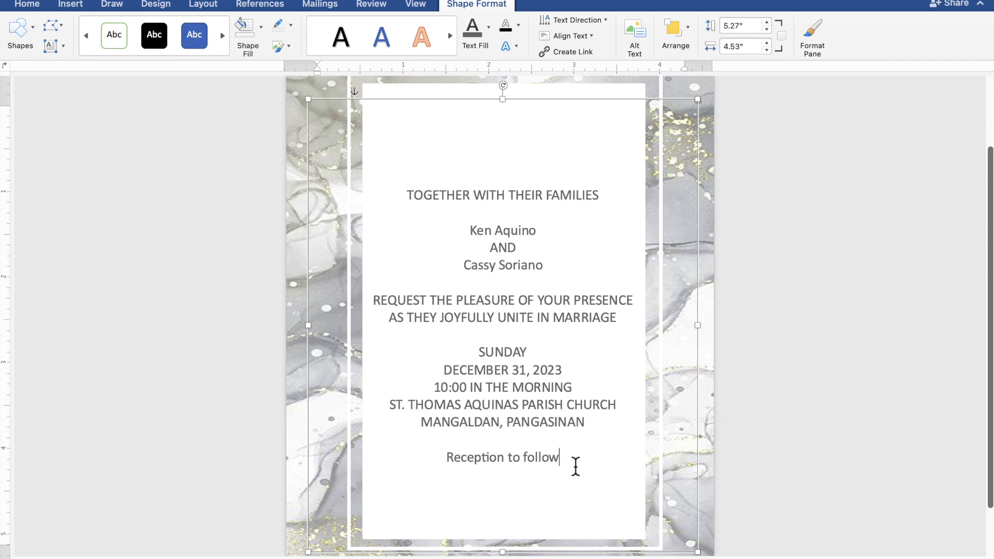
left_click_drag(570, 464, 403, 200)
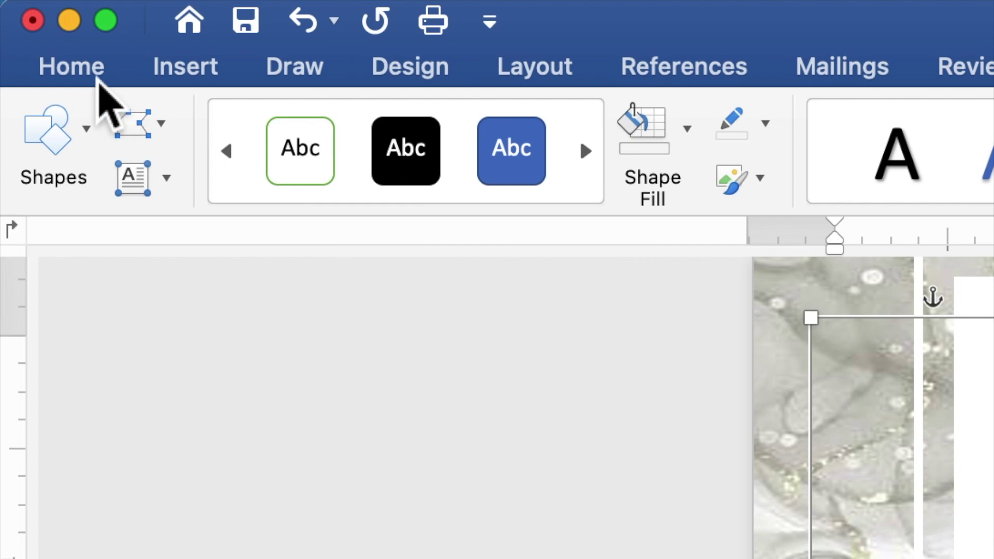
- Set the selected invitation wording to Times New Roman at 10 pt
left_click(98, 80)
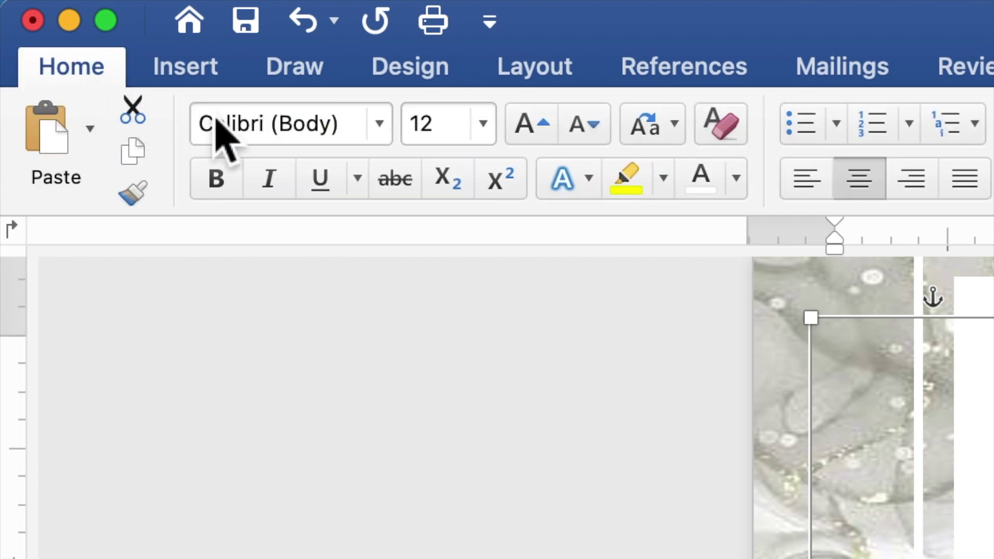
left_click(382, 136)
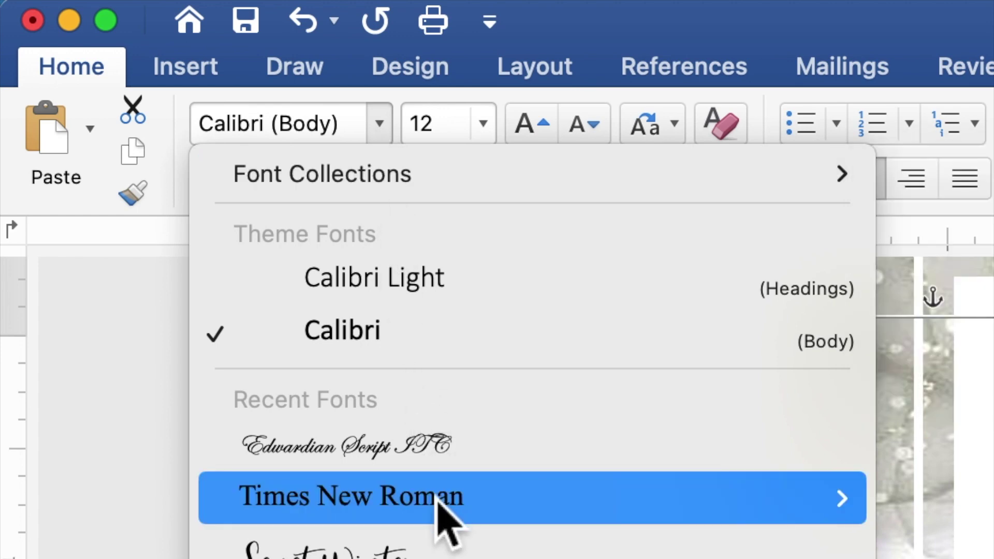
left_click(440, 497)
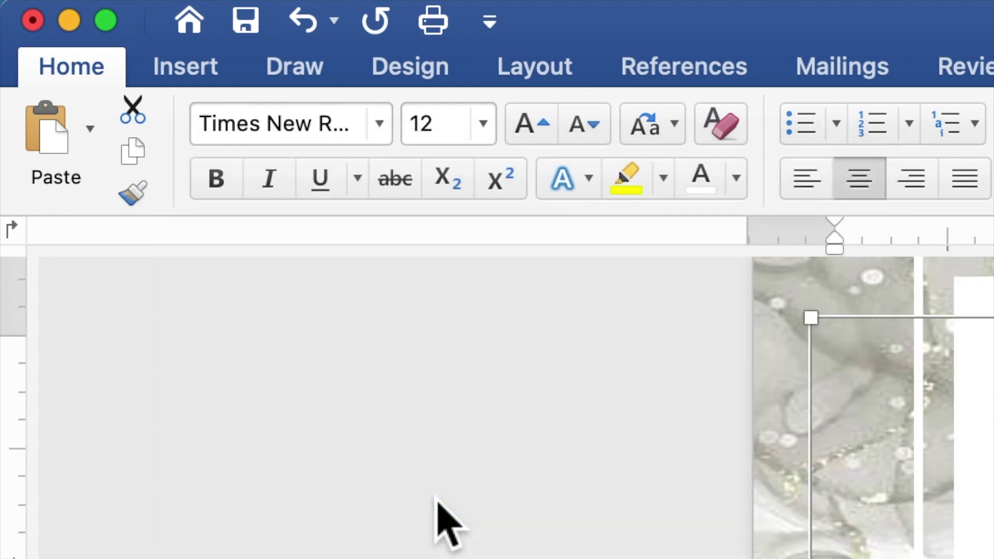
left_click(451, 127)
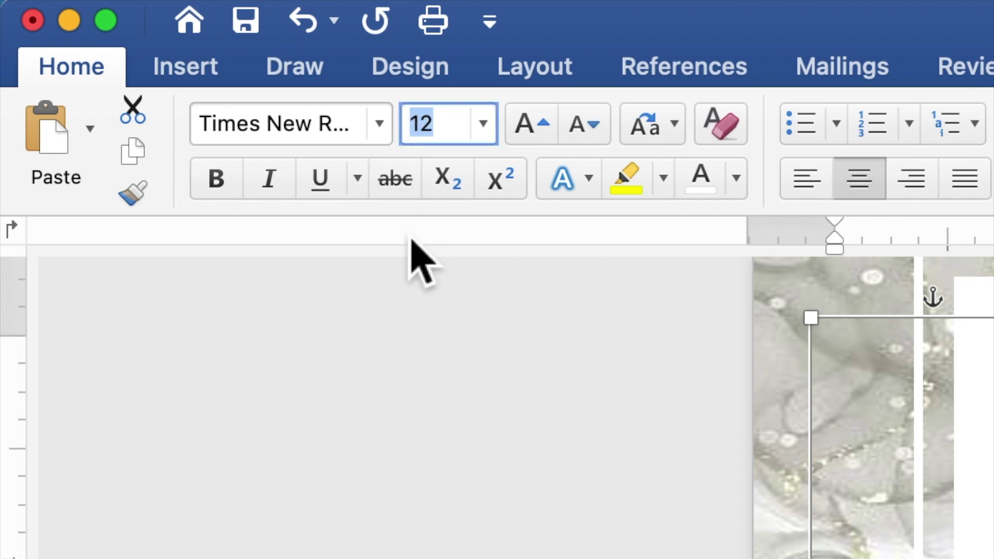
type("10")
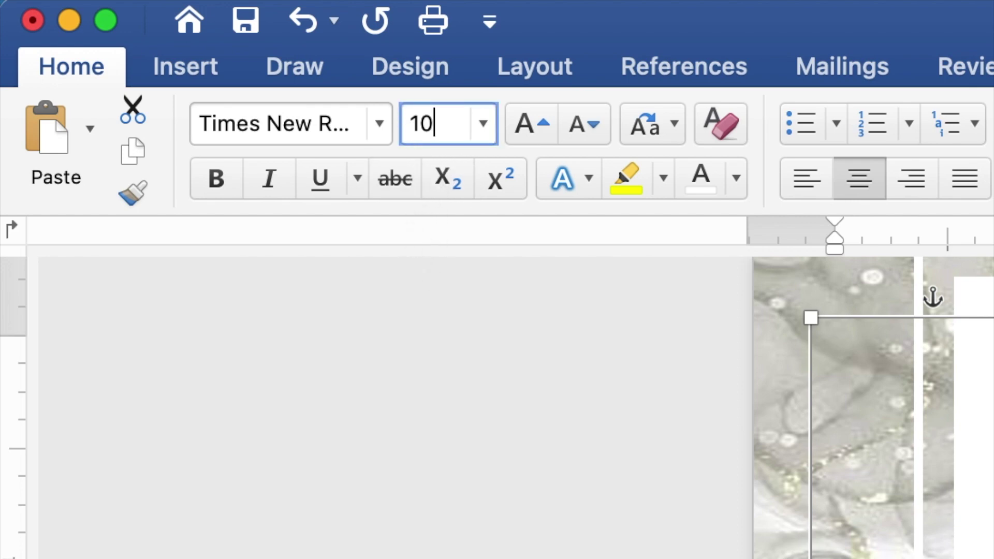
key("Return")
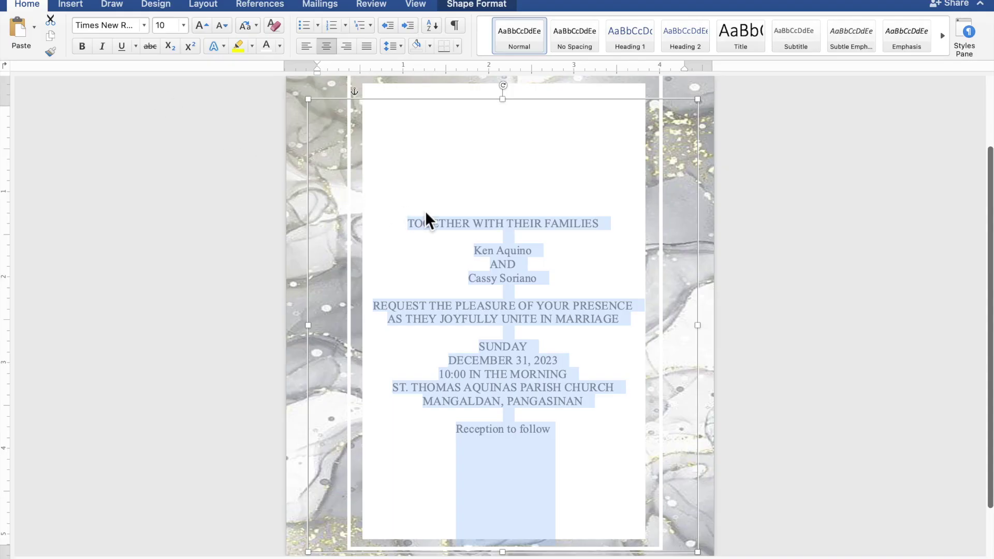
left_click(536, 253)
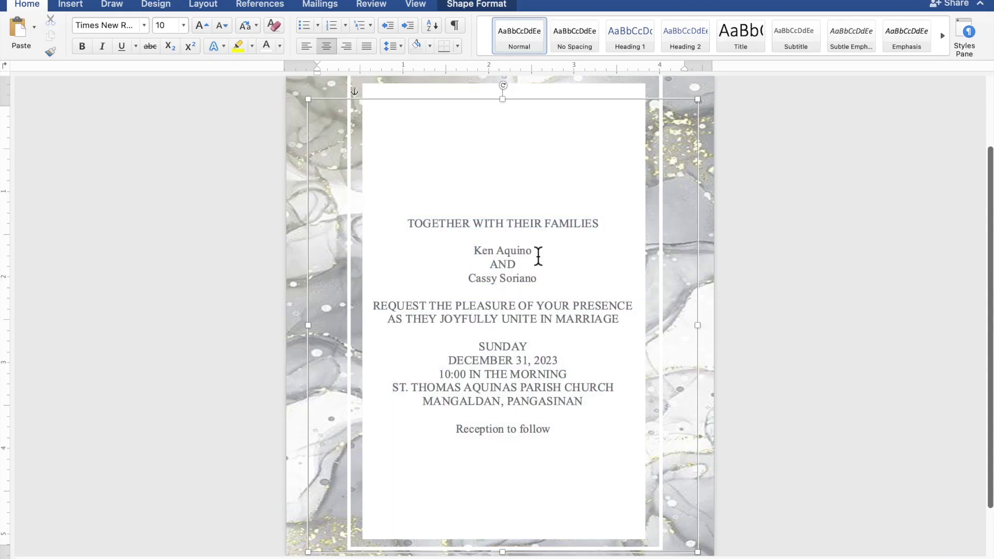
- Change the couple's two names and the 'Reception to follow' line to Edwardian Script ITC, 20 pt
left_click_drag(537, 253, 481, 251)
left_click_drag(542, 285, 483, 284)
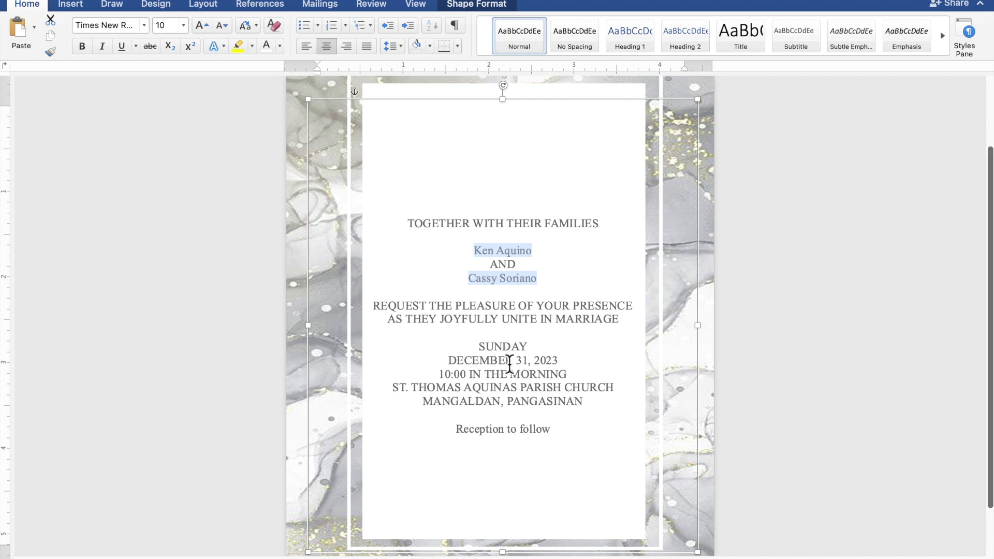
left_click_drag(547, 432, 474, 429)
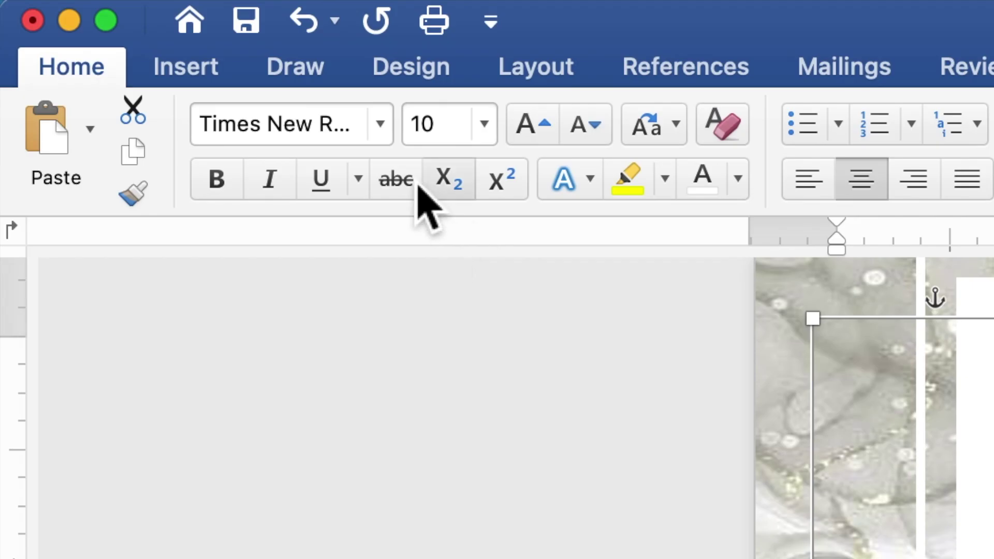
left_click(381, 125)
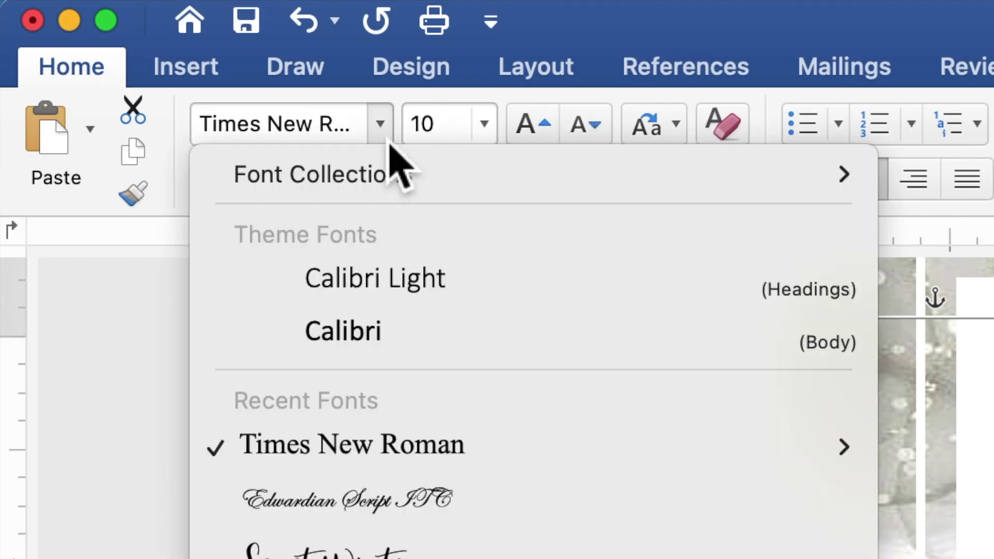
left_click(377, 510)
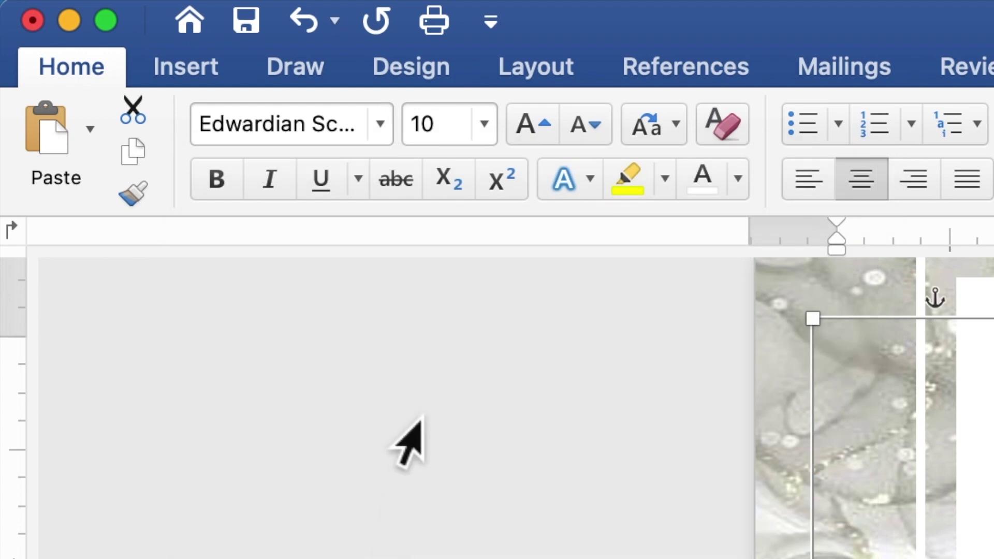
left_click(454, 136)
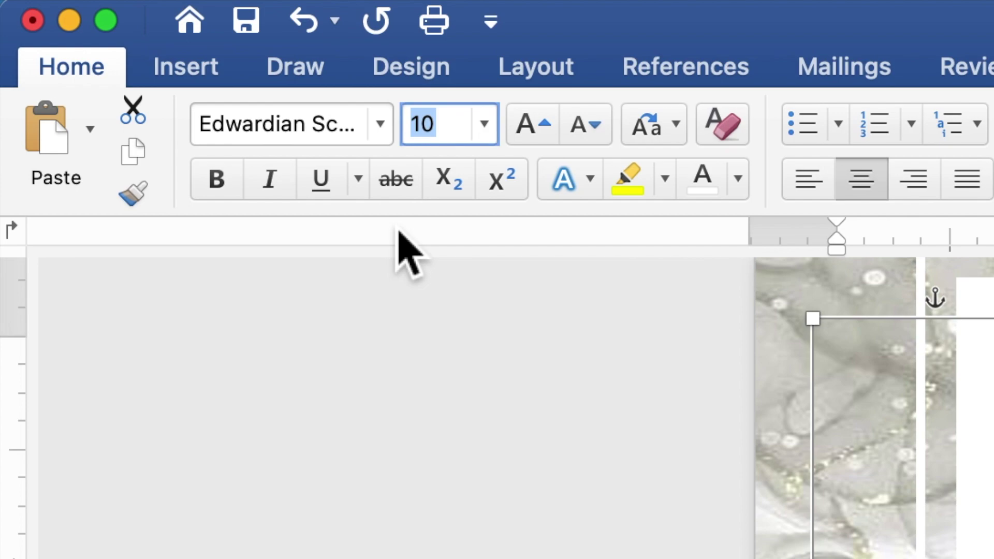
type("20")
key("Return")
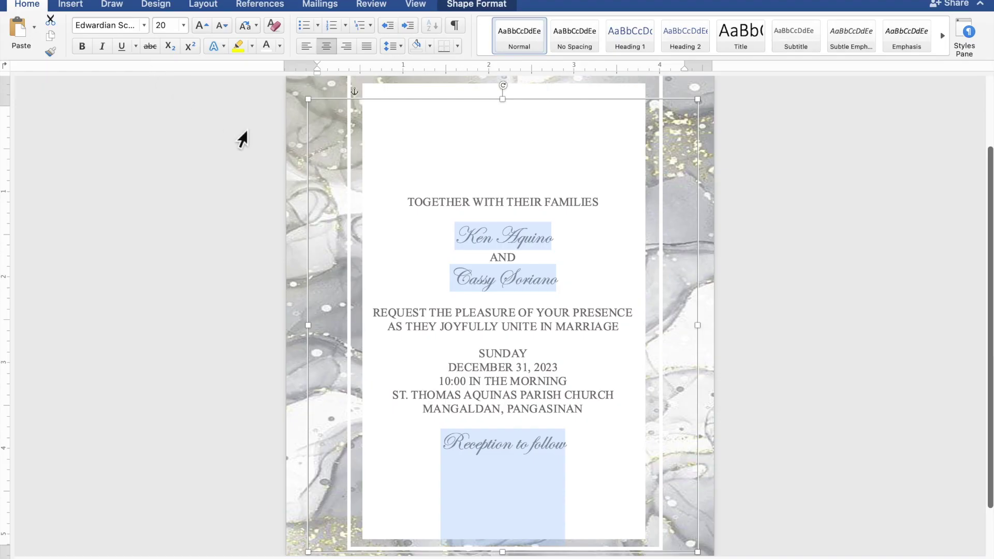
- Select both of the couple's script names and set their font size to 40
left_click_drag(569, 249, 473, 239)
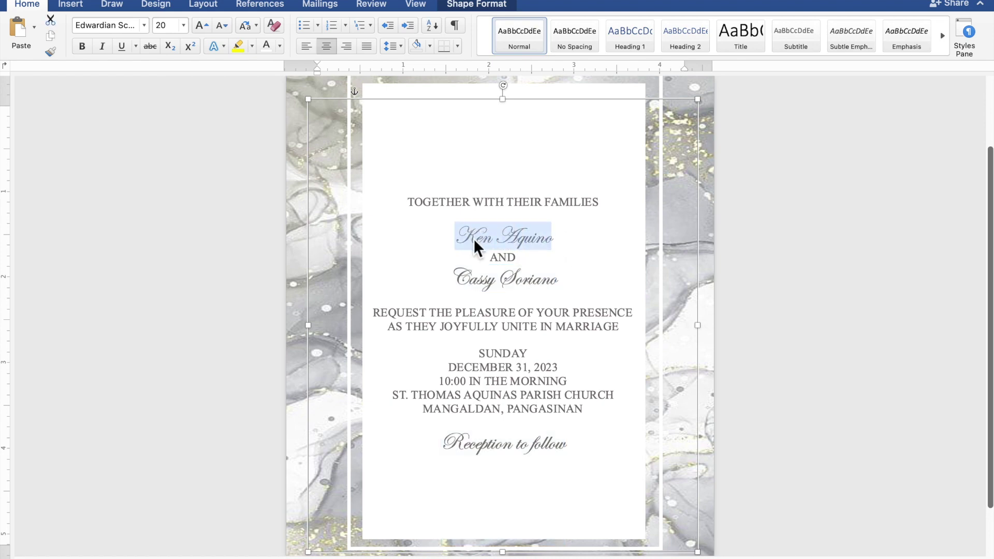
left_click_drag(559, 285, 473, 275)
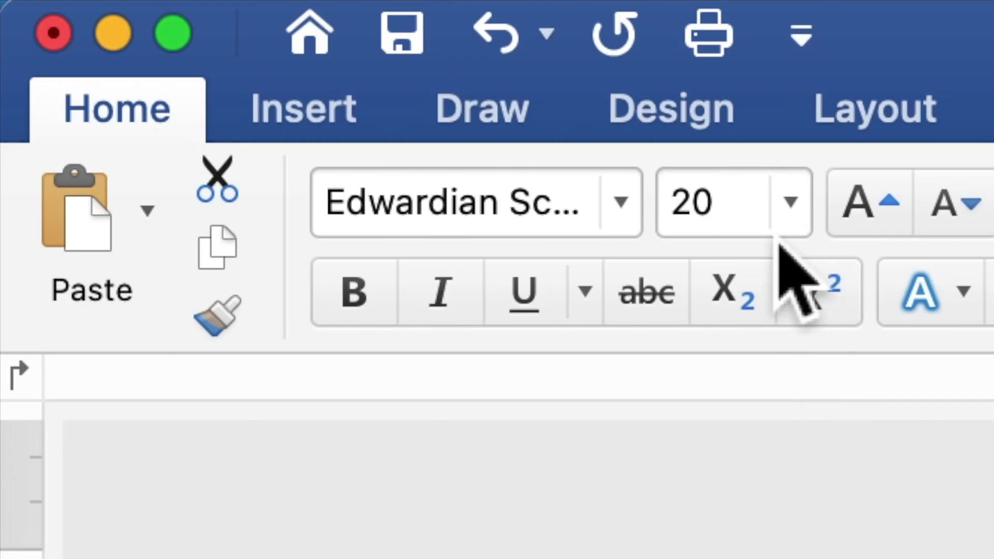
left_click_drag(759, 210, 677, 229)
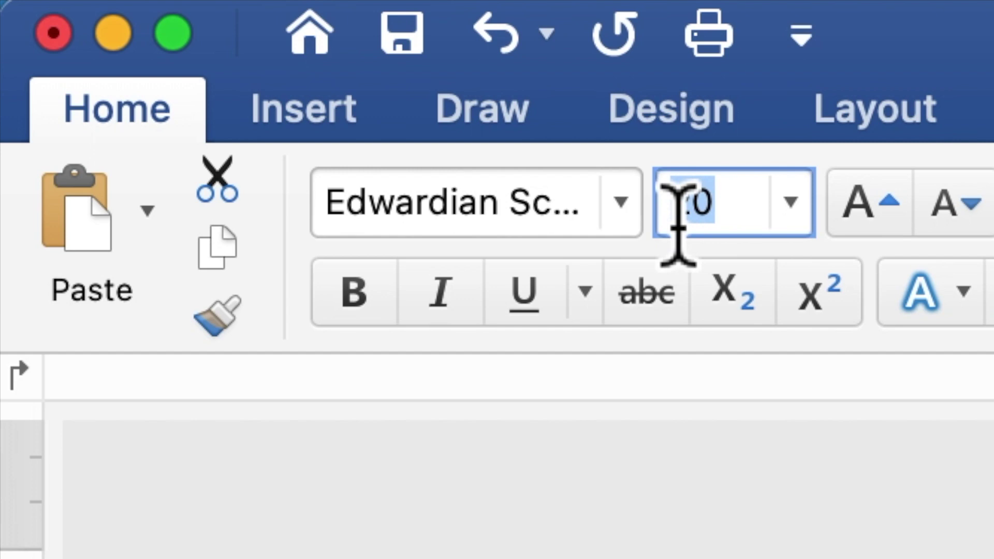
type("40")
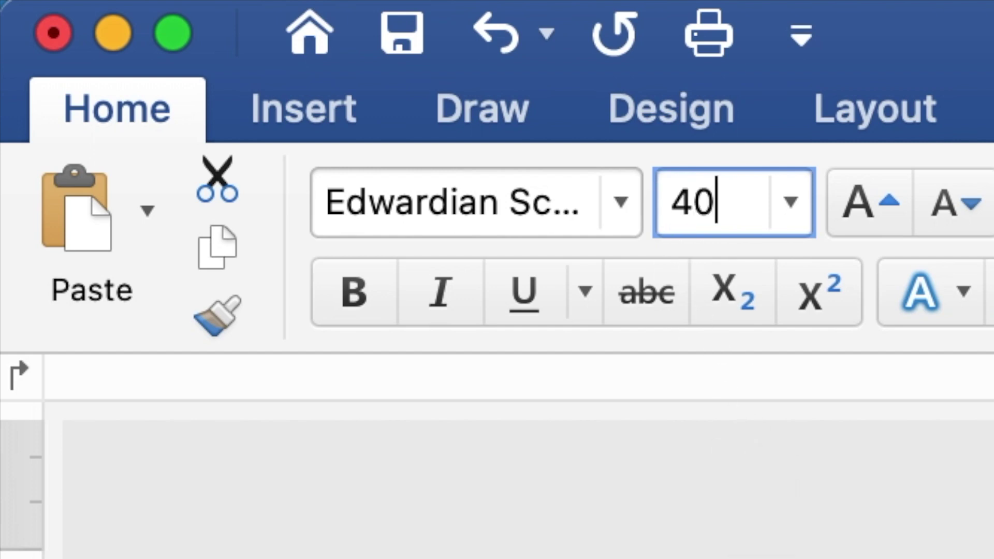
key("Return")
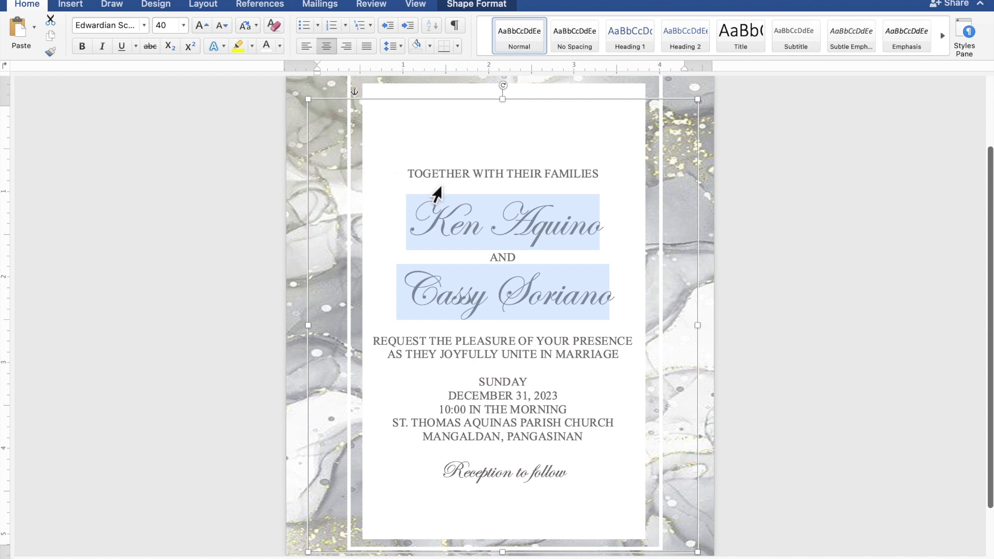
- Add blank lines under the heading, below the second name and above SUNDAY, then nudge the text box up
left_click(510, 192)
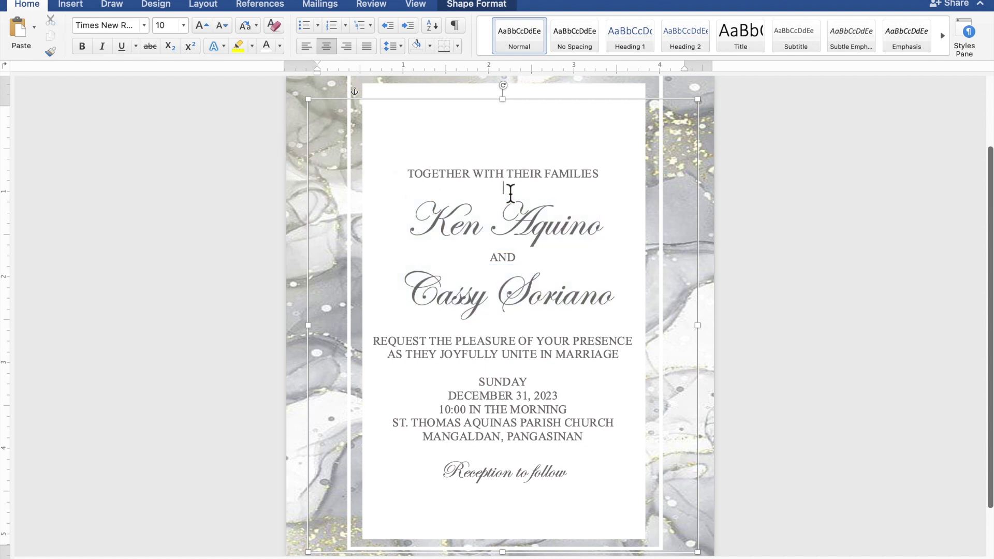
key("Return")
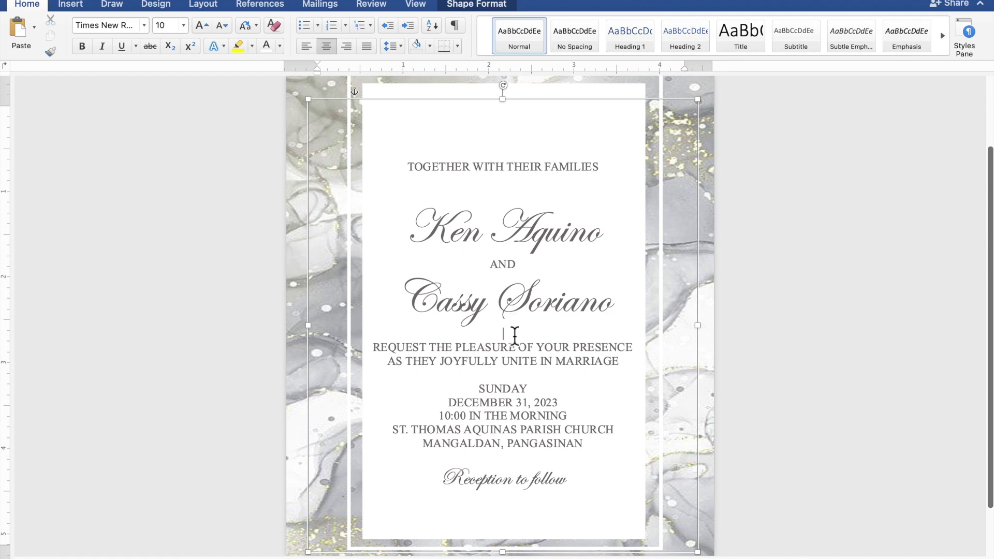
key("Return")
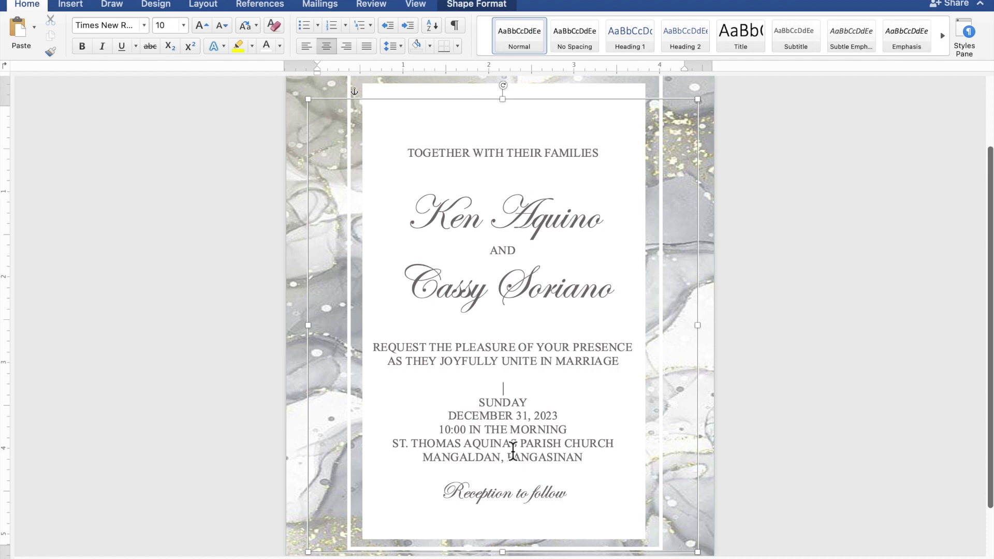
key("Return")
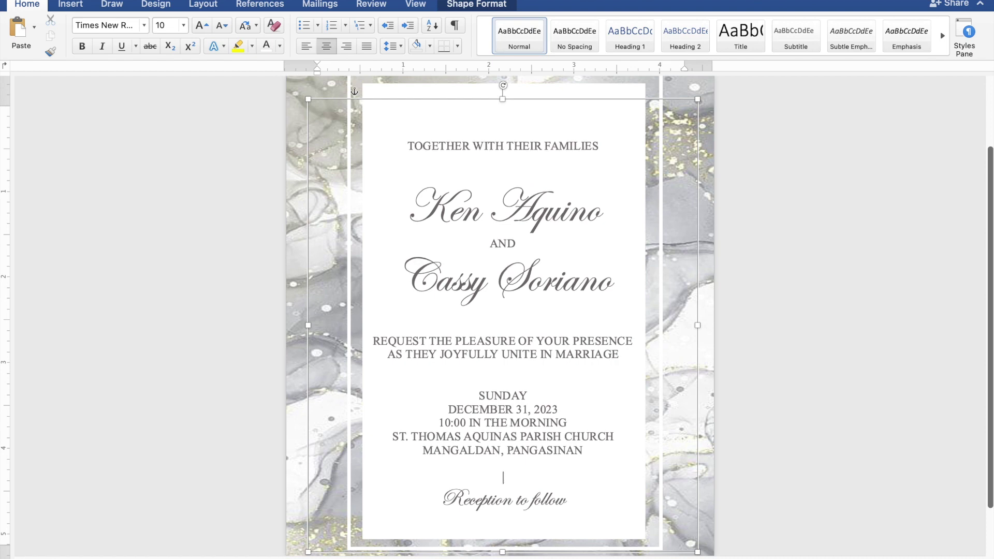
left_click(553, 110)
key("Up")
key("Up")
key("Up")
key("Up")
key("Up")
key("Up")
key("Up")
key("Up")
key("Up")
key("Up")
key("Up")
key("Up")
key("Up")
key("Up")
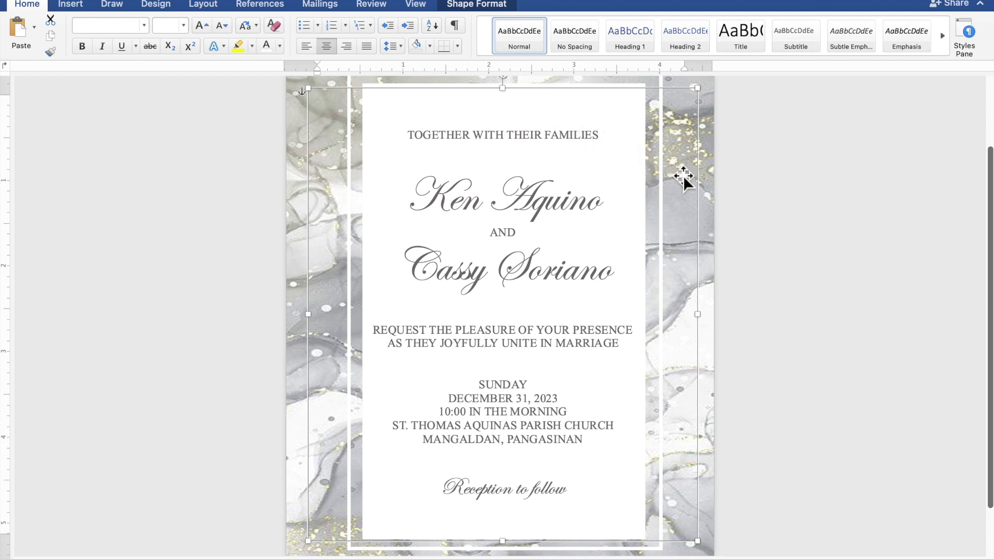
- Scroll down to see the full marble-framed card and click off the text box to deselect it
scroll(784, 214, "down", 5)
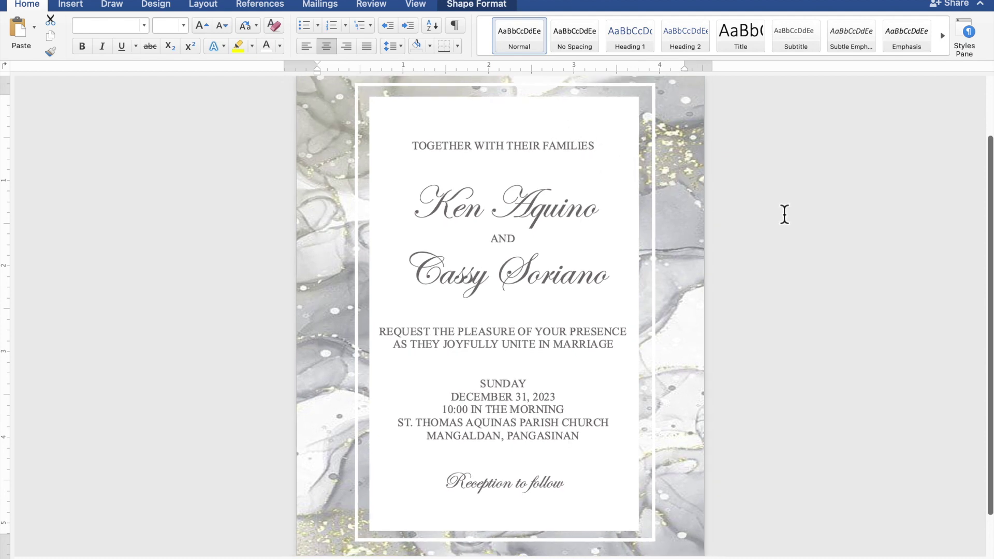
scroll(785, 214, "down", 1)
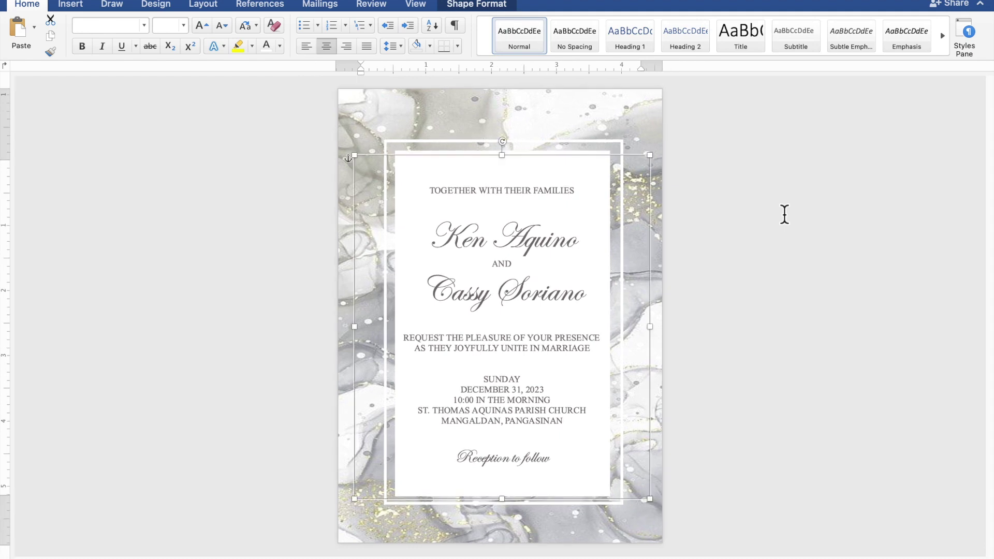
left_click(784, 214)
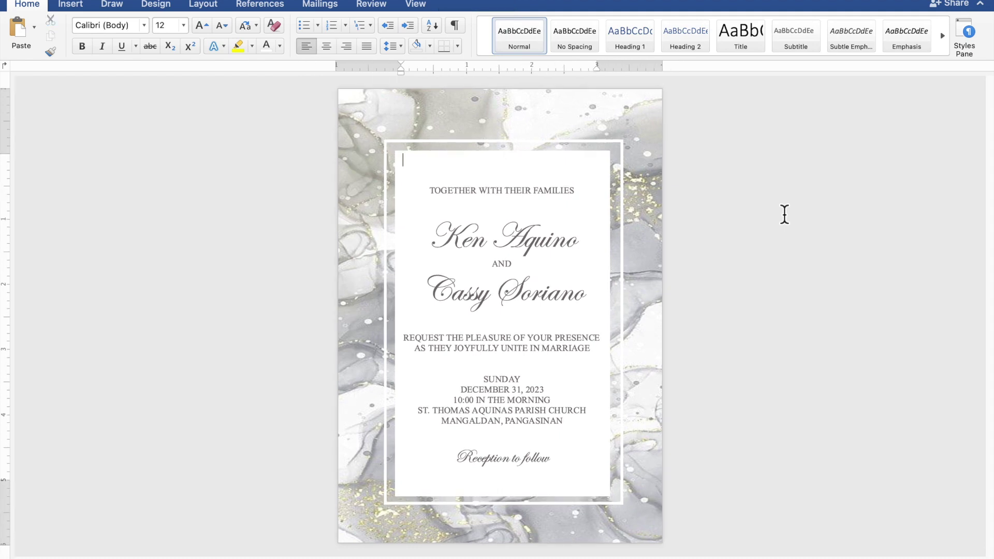